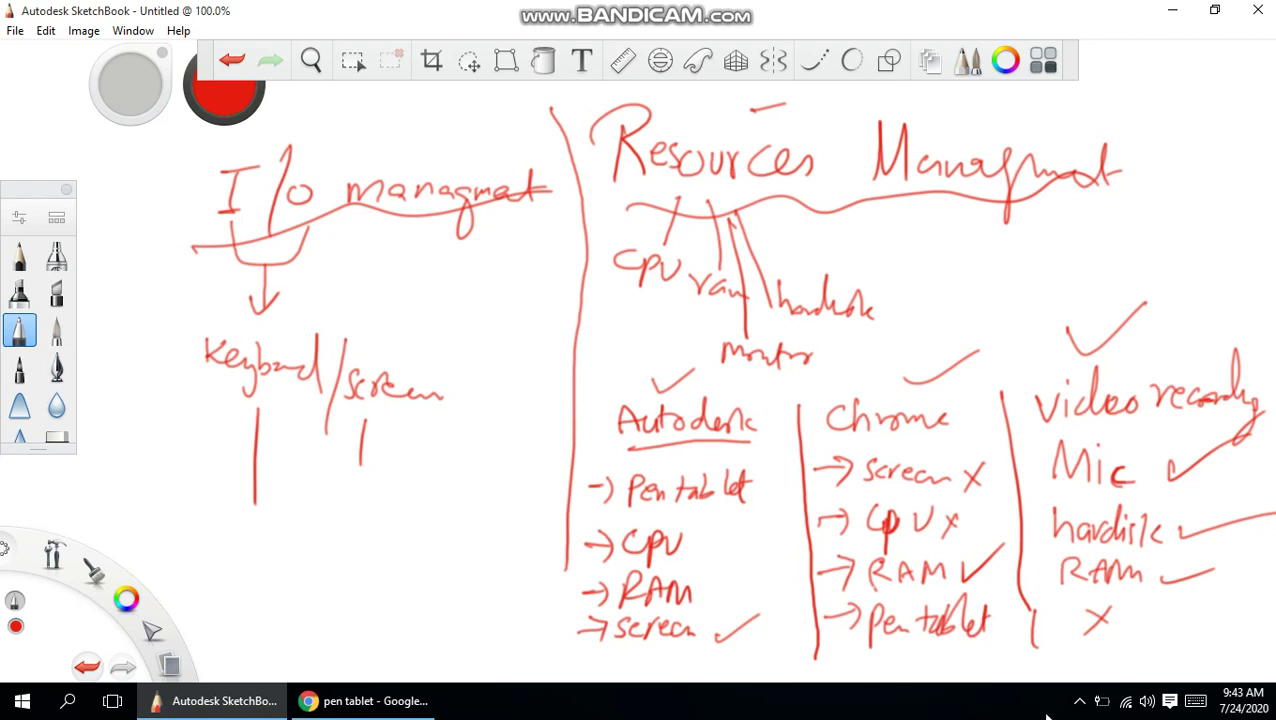
click(1079, 701)
click(1098, 664)
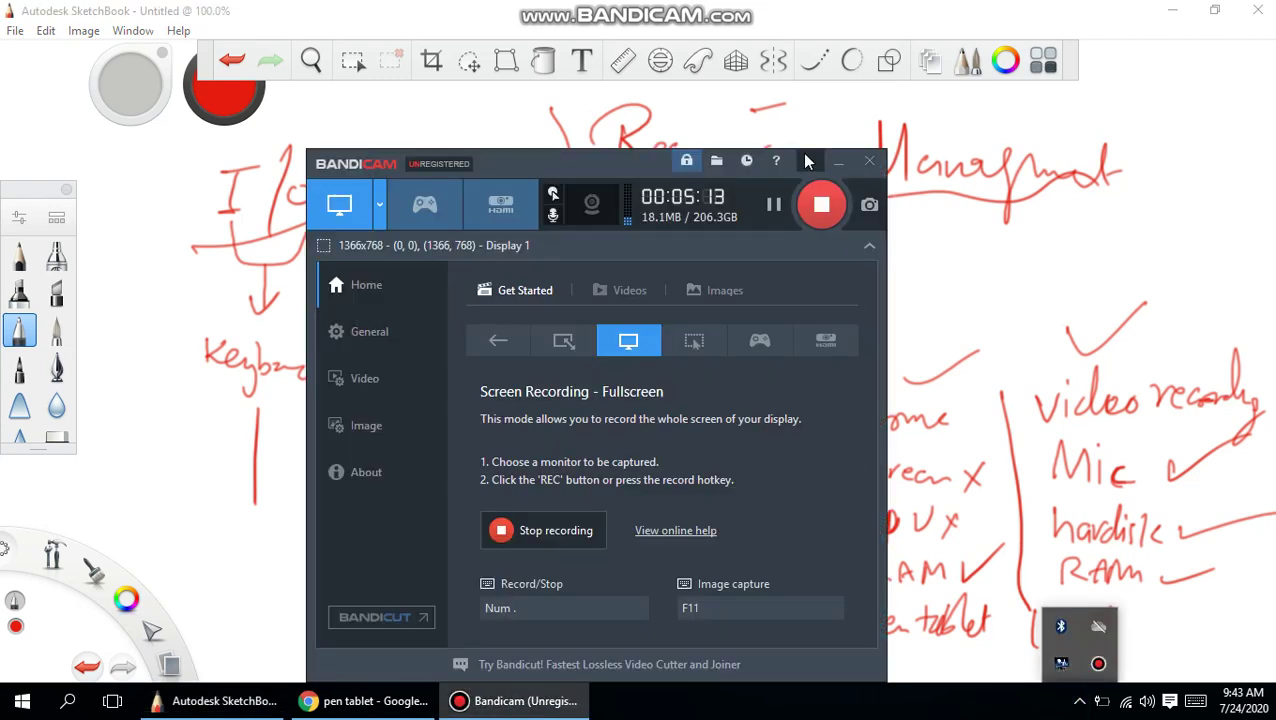
click(838, 162)
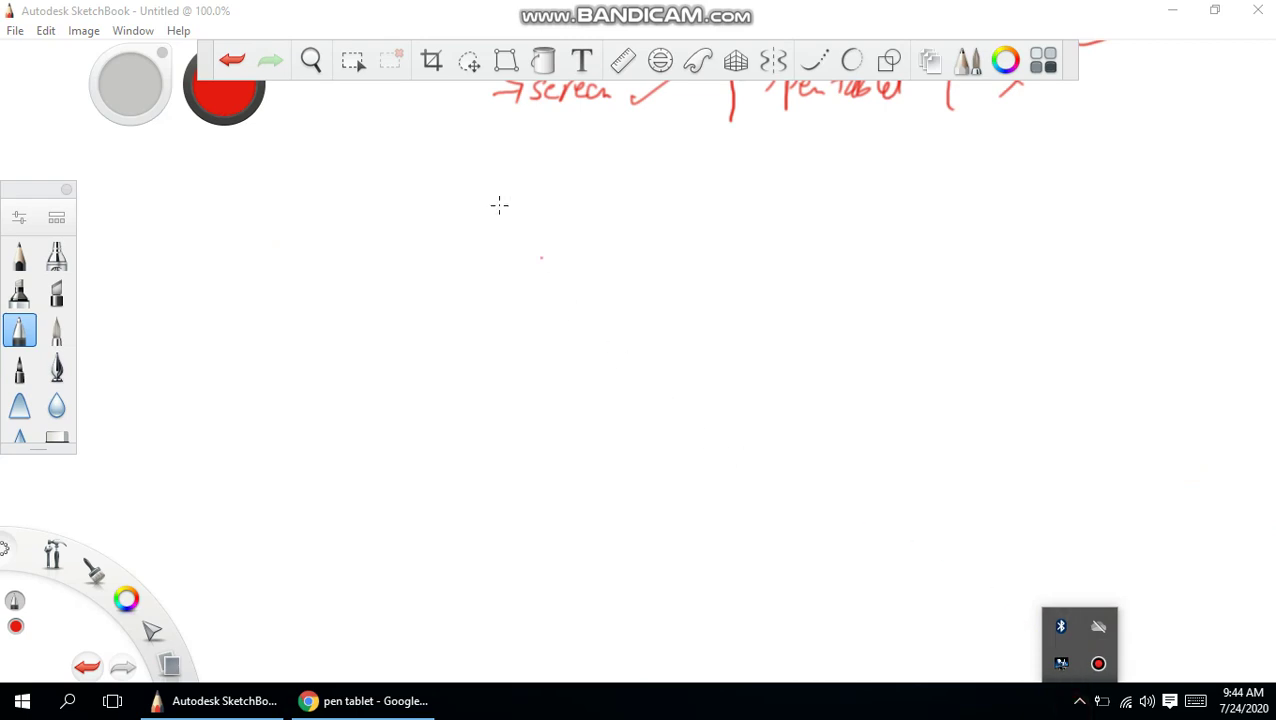
click(979, 569)
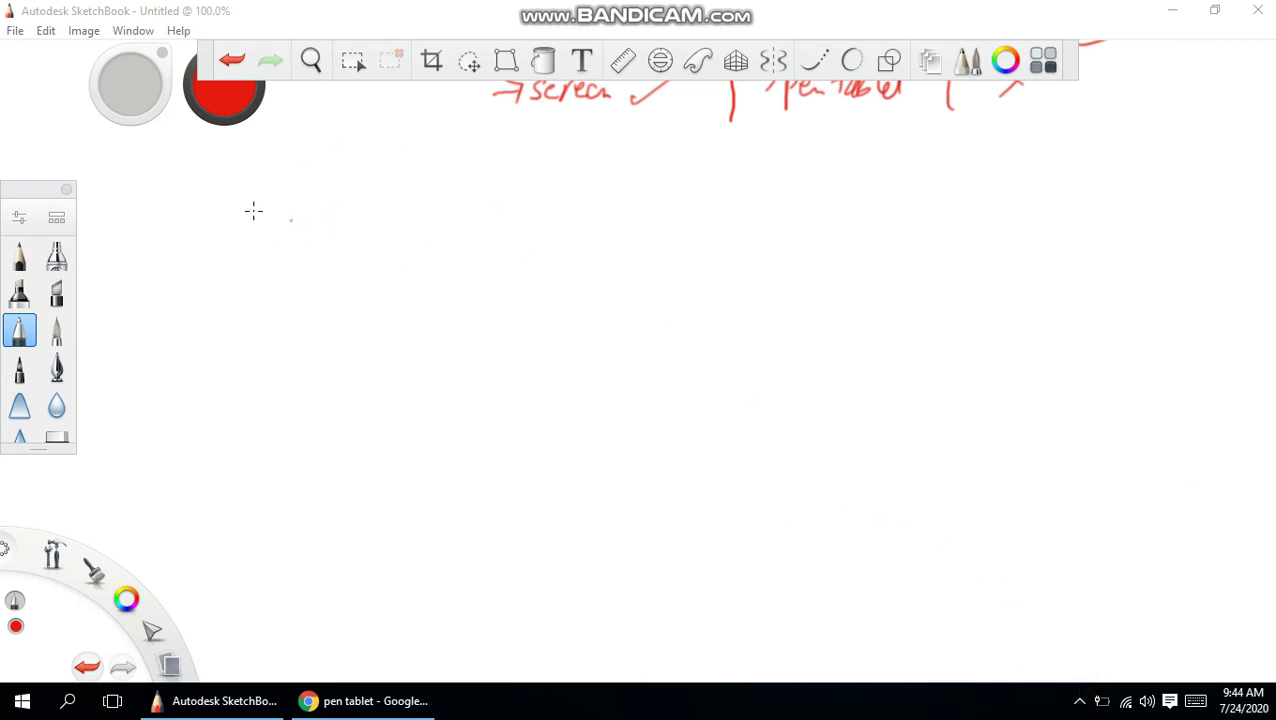
Handwrite the red heading "User Managment" on the blank canvas area below the existing notes and underline it twice
mouse_move(244, 166)
mouse_down()
mouse_move(268, 162)
mouse_move(270, 194)
mouse_move(305, 196)
mouse_up()
mouse_move(310, 196)
mouse_down()
mouse_move(368, 172)
mouse_move(413, 196)
mouse_move(606, 198)
mouse_up()
mouse_move(270, 254)
mouse_down()
mouse_move(532, 222)
mouse_move(502, 229)
mouse_up()
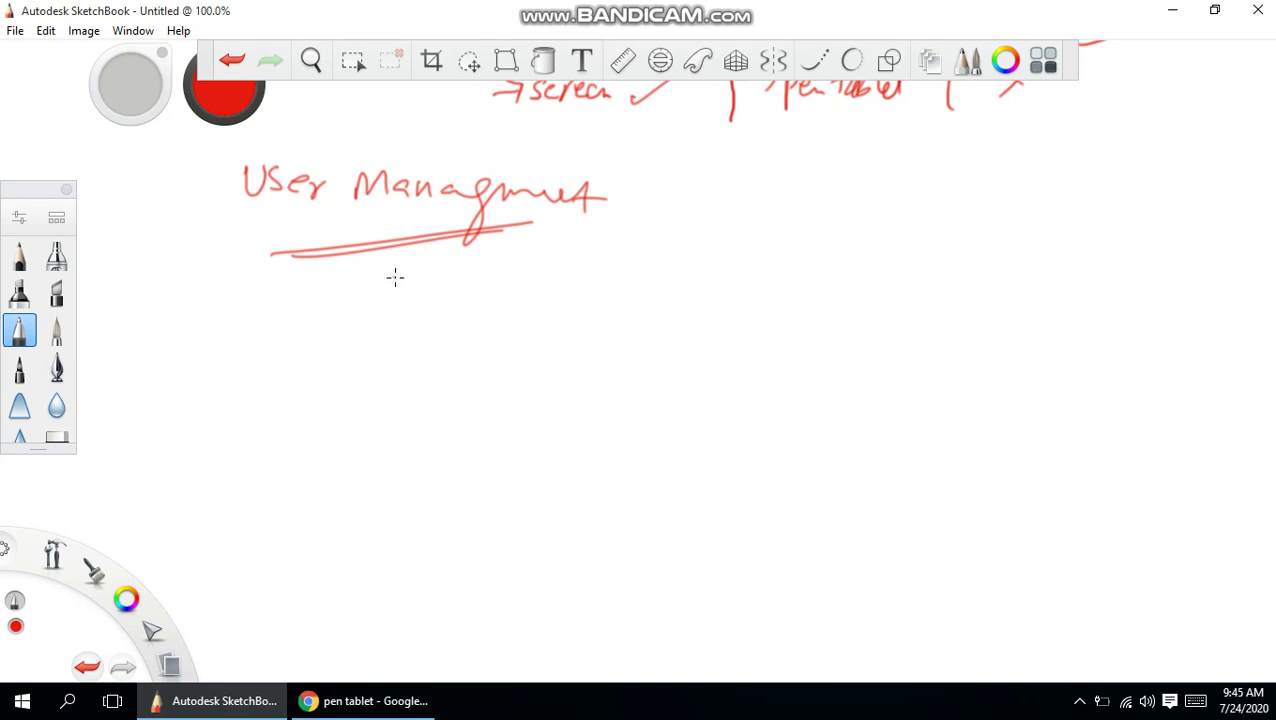
Below the heading, handwrite an underlined "User" with an arrow leading to the word "administrator"
mouse_move(362, 283)
mouse_down()
mouse_move(378, 283)
mouse_move(394, 313)
mouse_move(449, 292)
mouse_up()
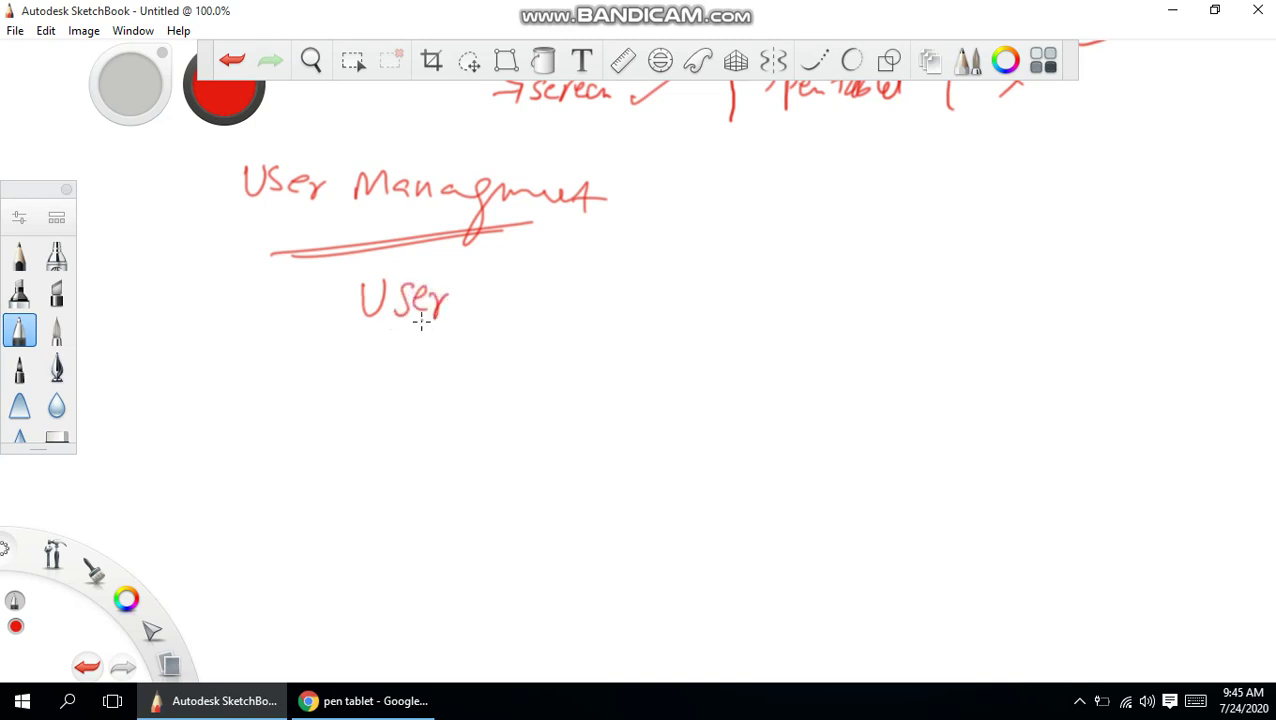
mouse_move(368, 334)
mouse_down()
mouse_move(446, 333)
mouse_move(412, 344)
mouse_move(452, 384)
mouse_move(436, 404)
mouse_up()
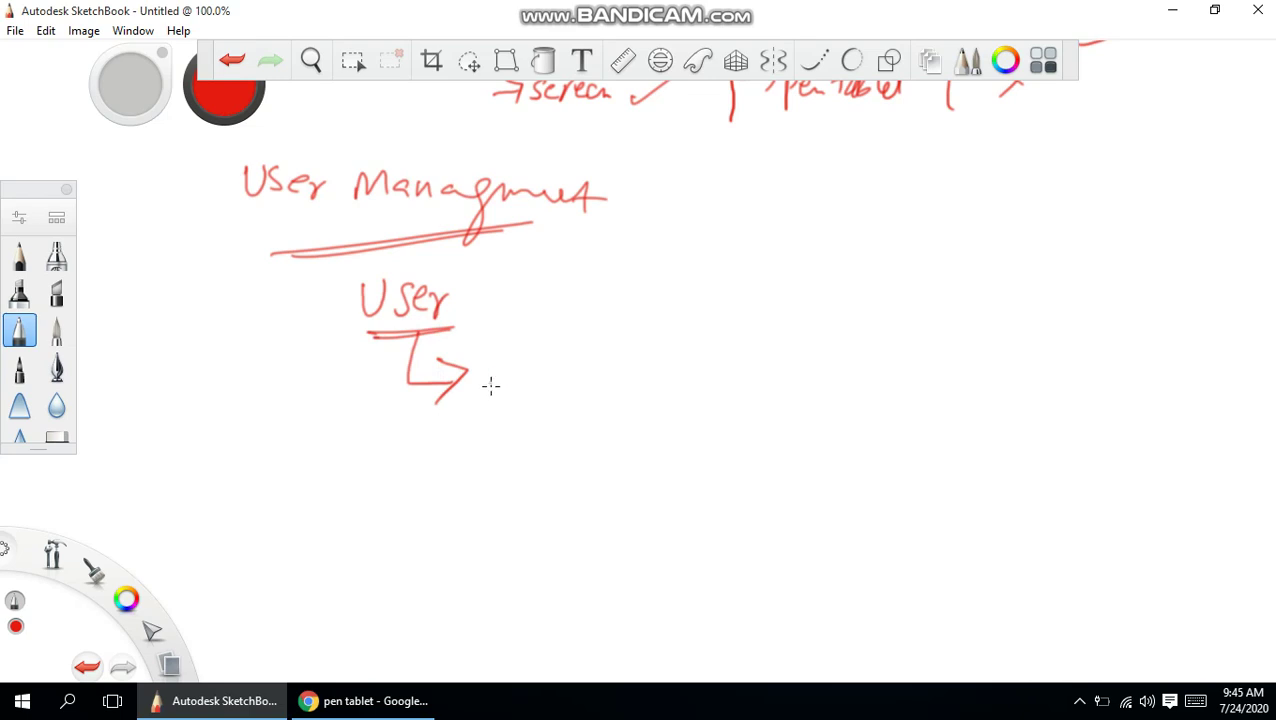
drag(506, 374, 512, 392)
mouse_move(538, 372)
mouse_down()
mouse_move(546, 390)
mouse_move(582, 392)
mouse_move(632, 362)
mouse_move(652, 383)
mouse_move(749, 361)
mouse_up()
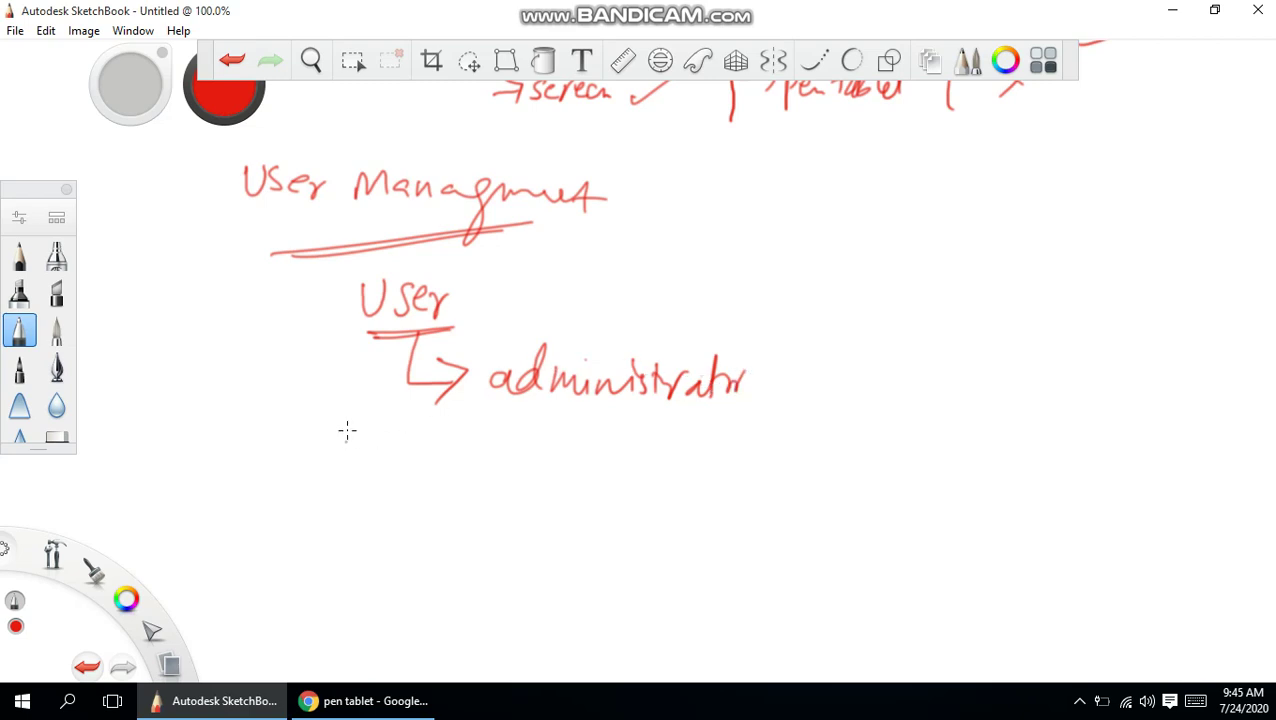
Review the current user's account details in the Windows Settings Accounts section, and close Settings
click(22, 701)
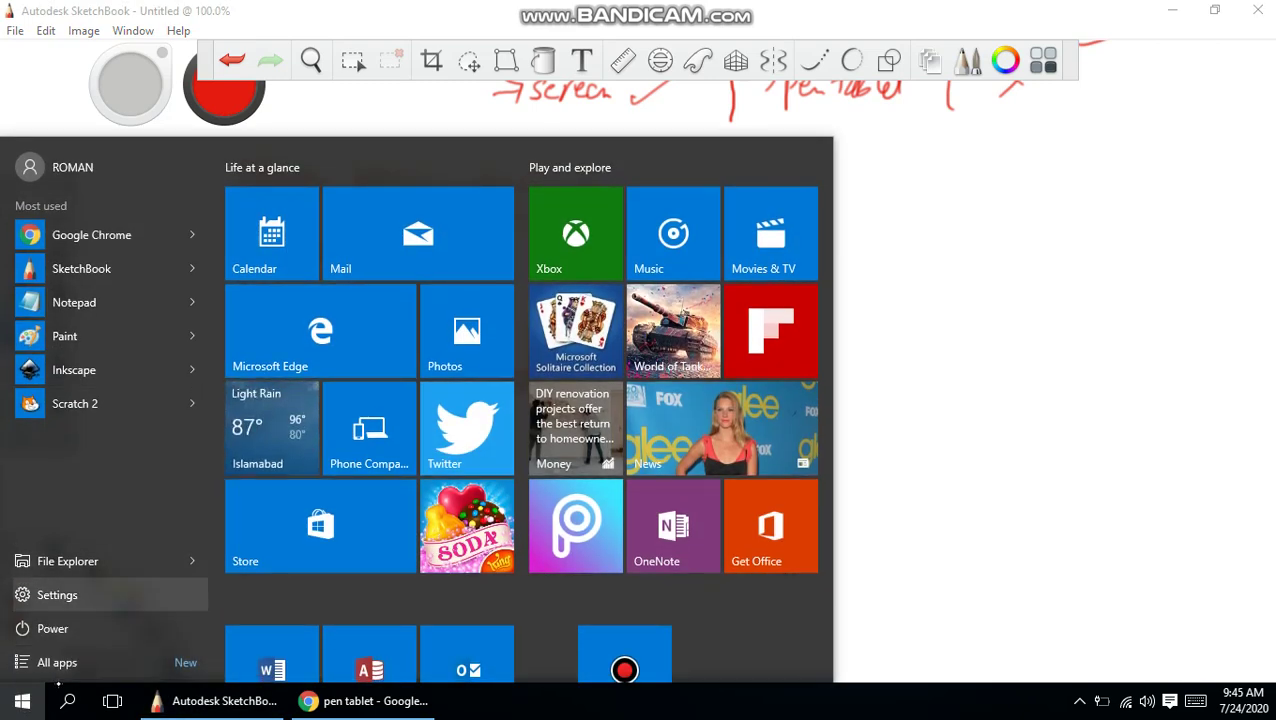
click(57, 595)
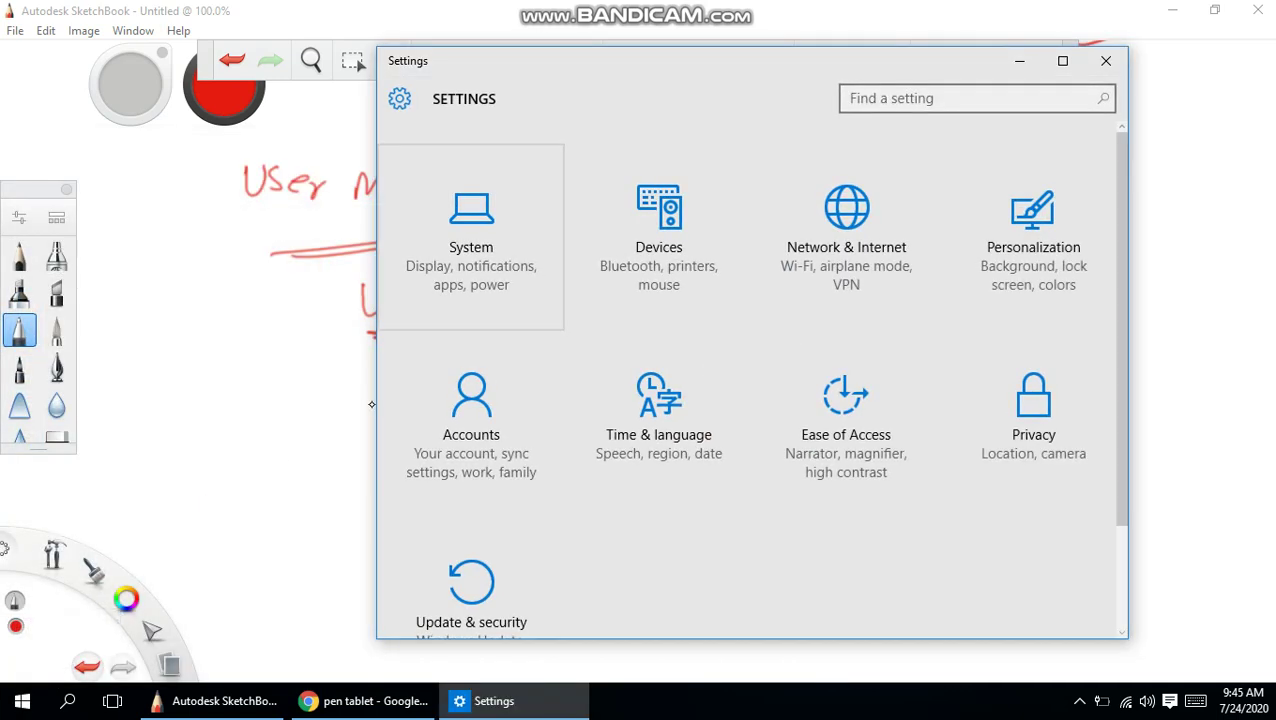
click(471, 410)
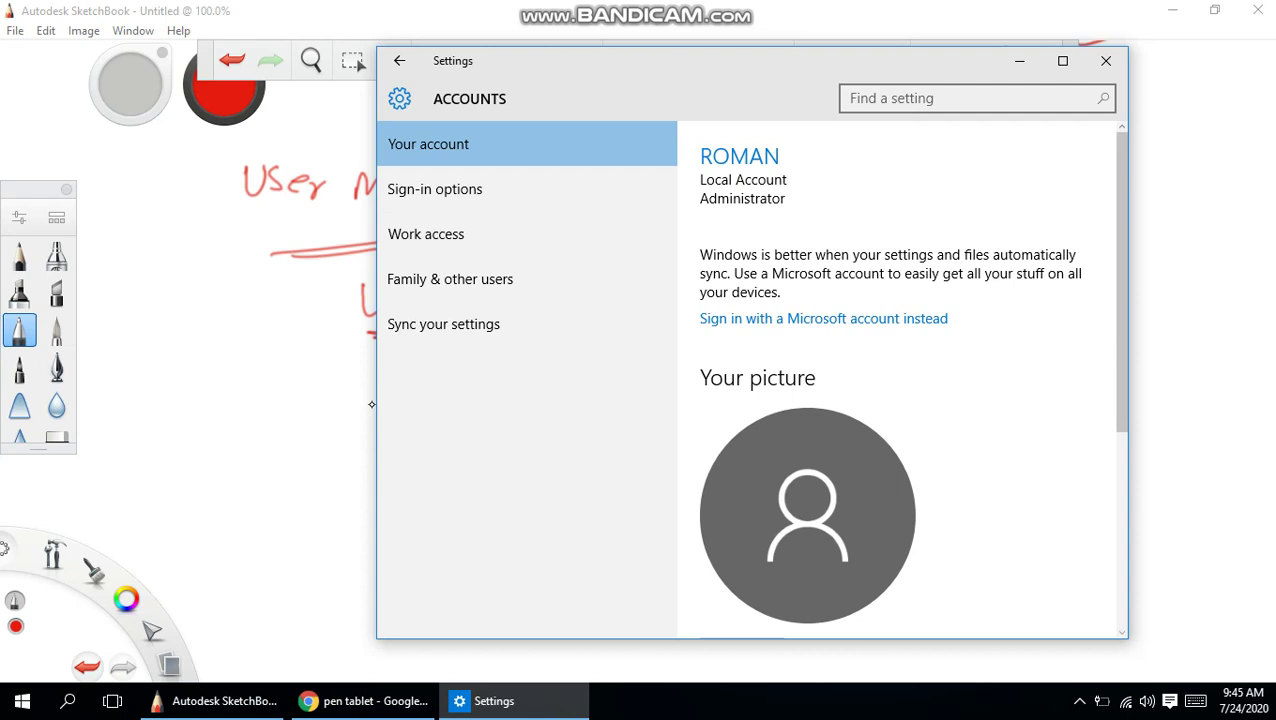
scroll(1128, 225, down, 3)
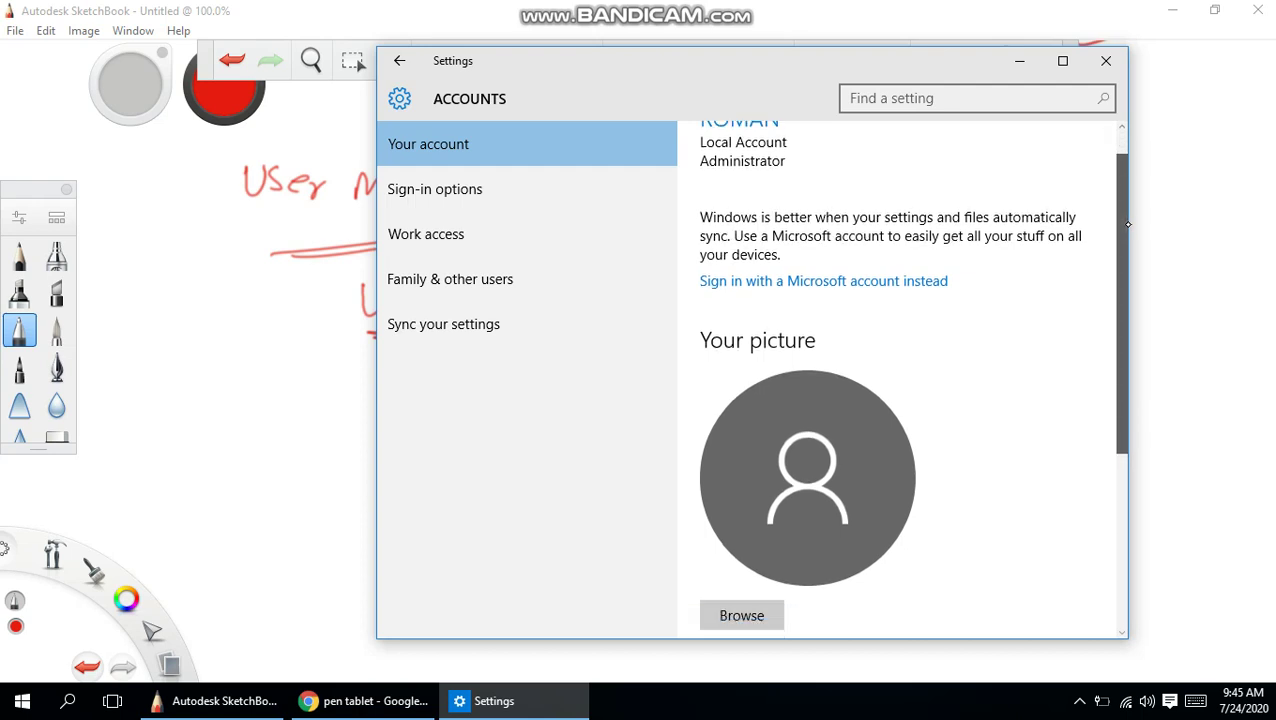
scroll(1128, 225, down, 2)
scroll(1128, 230, up, 5)
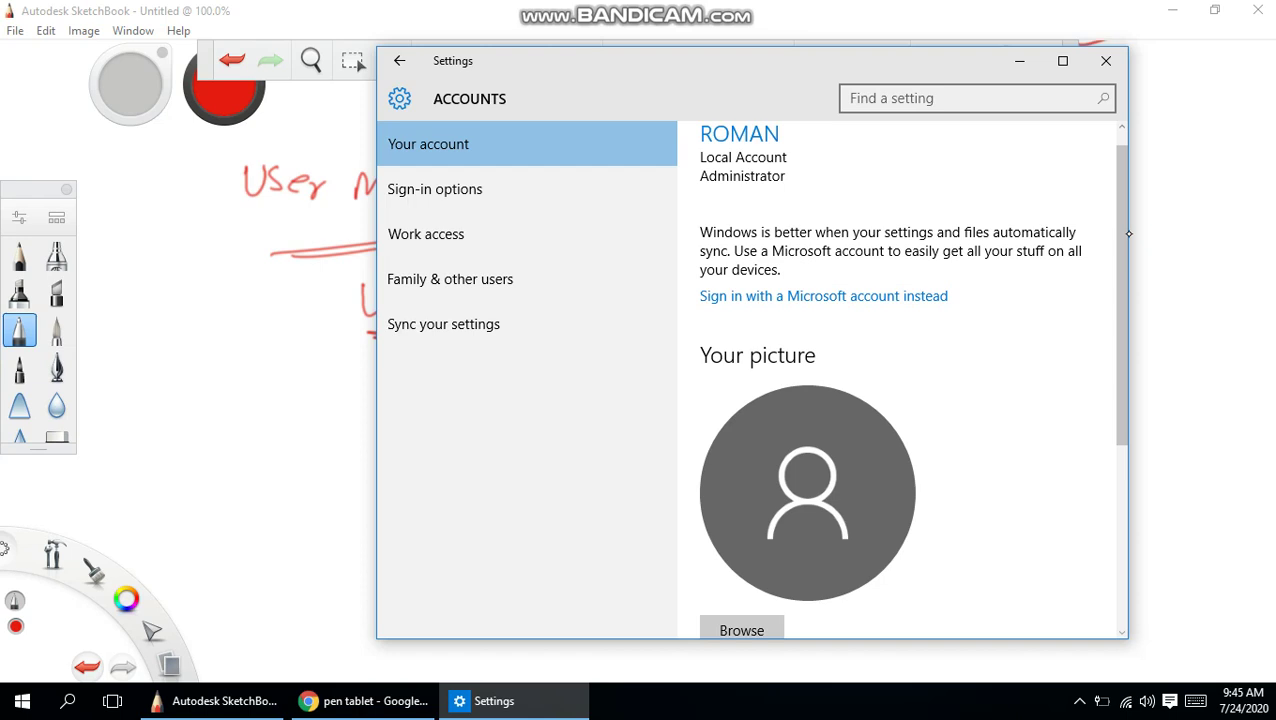
click(1106, 60)
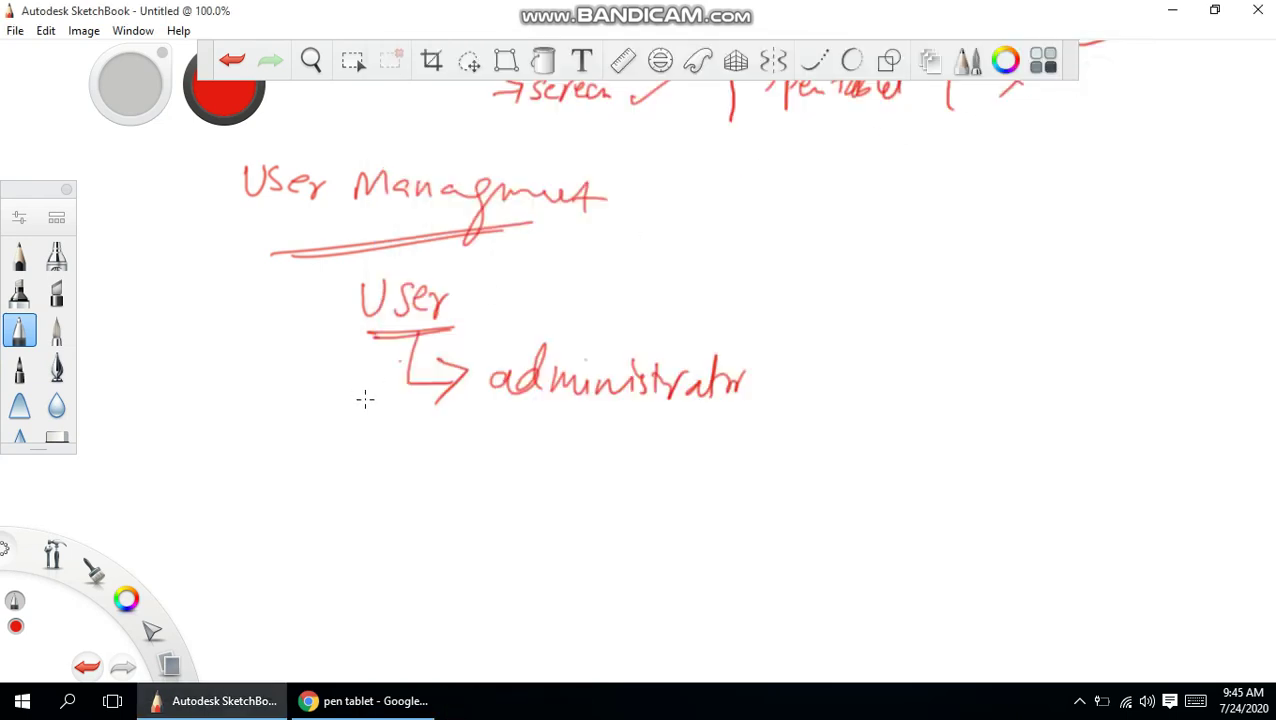
Find Control Panel through Windows search and open its User Accounts page
click(68, 700)
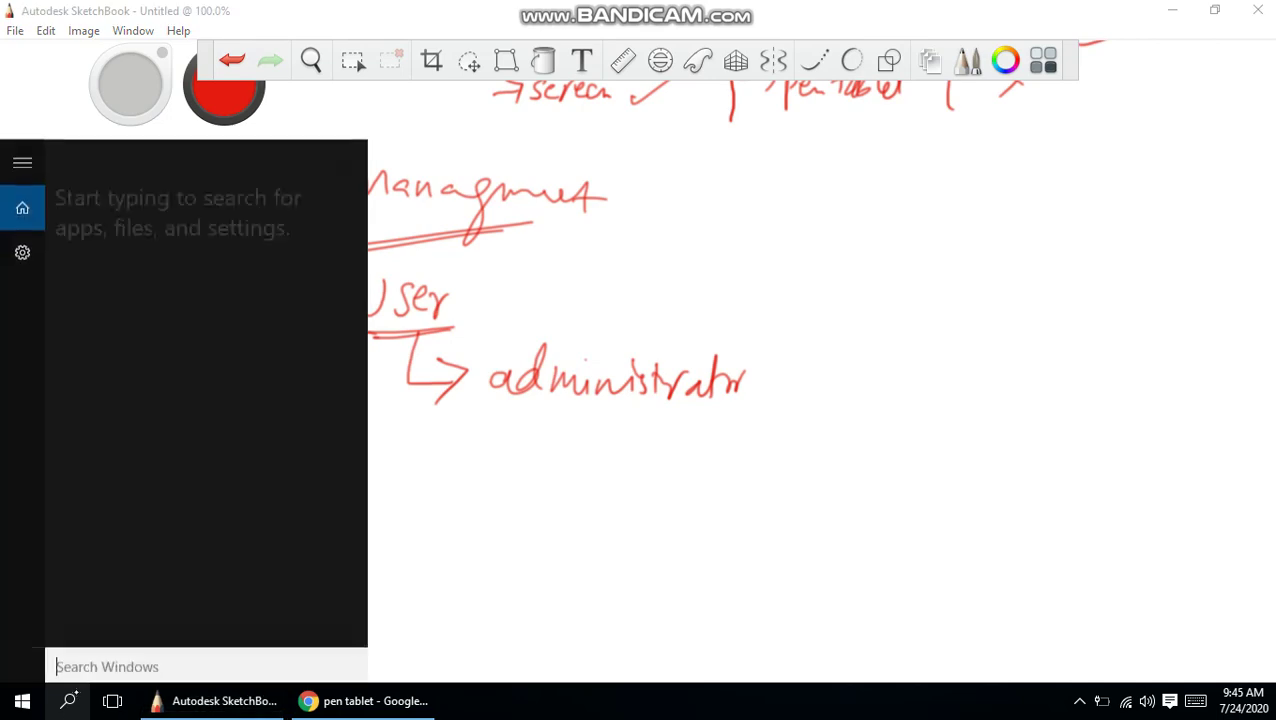
text(conr)
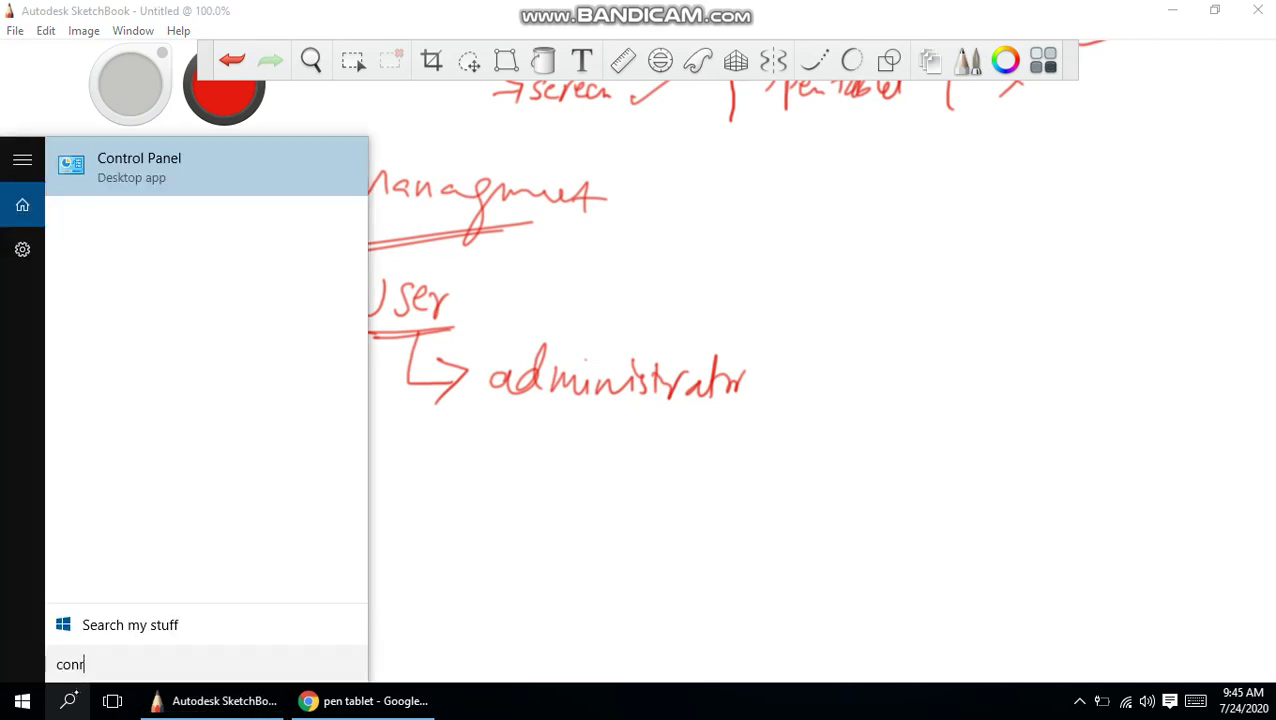
key(Return)
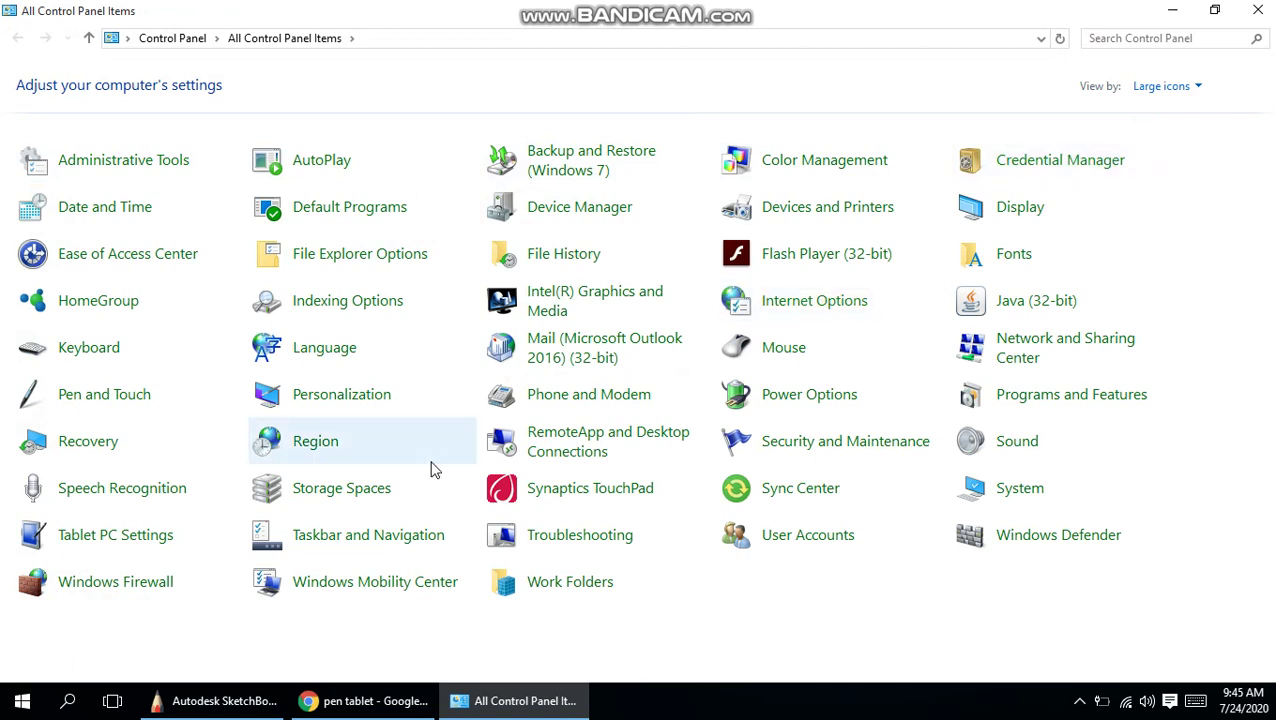
click(783, 538)
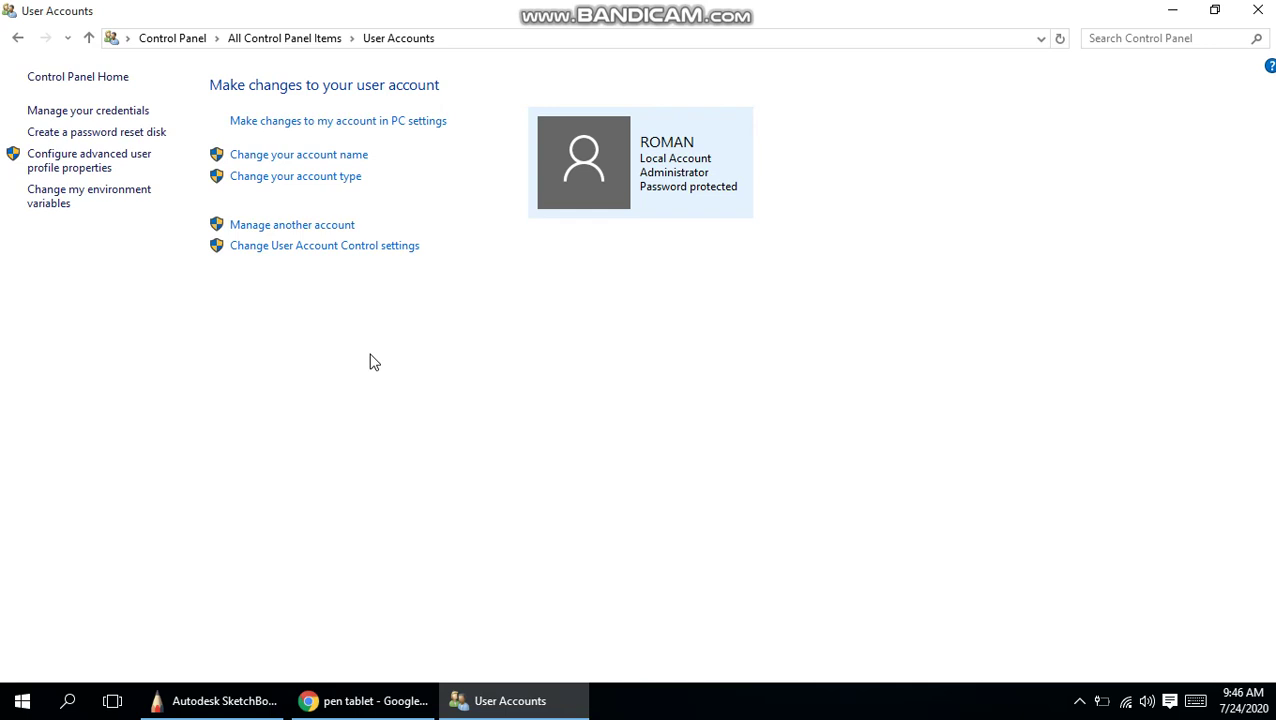
Examine the current account's type options and the list of manageable accounts, returning to the User Accounts page
click(295, 188)
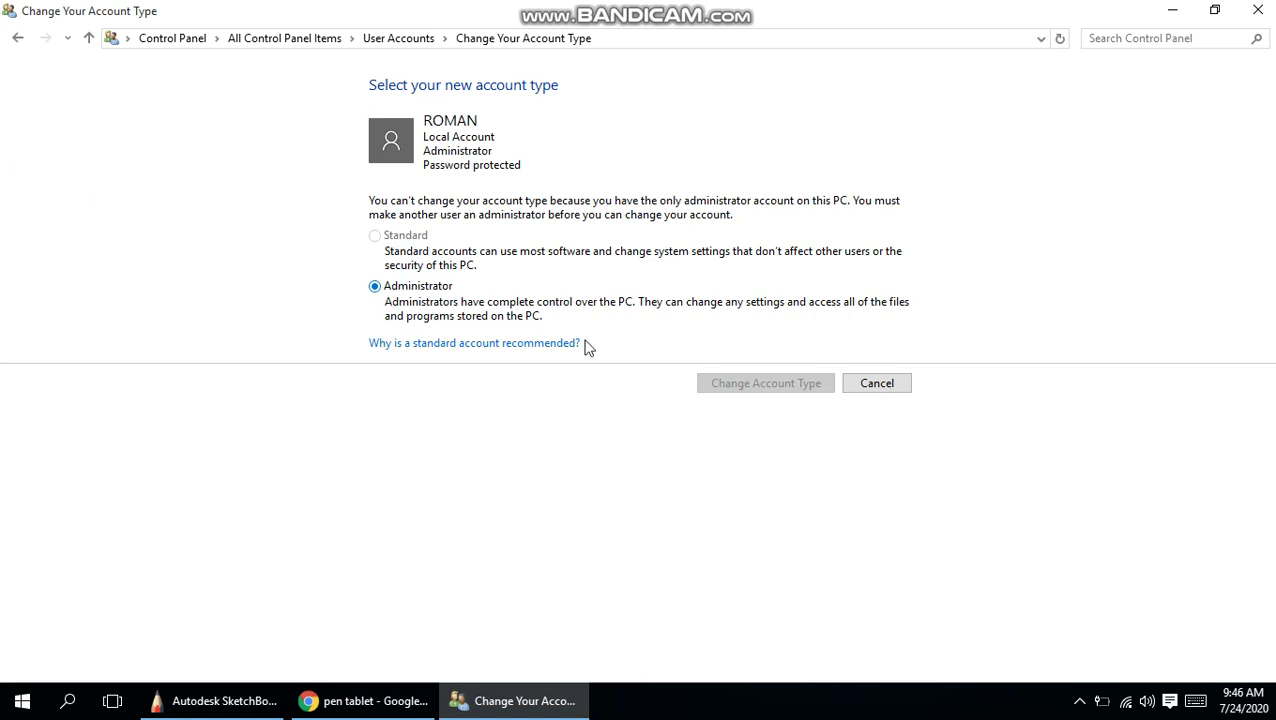
click(876, 388)
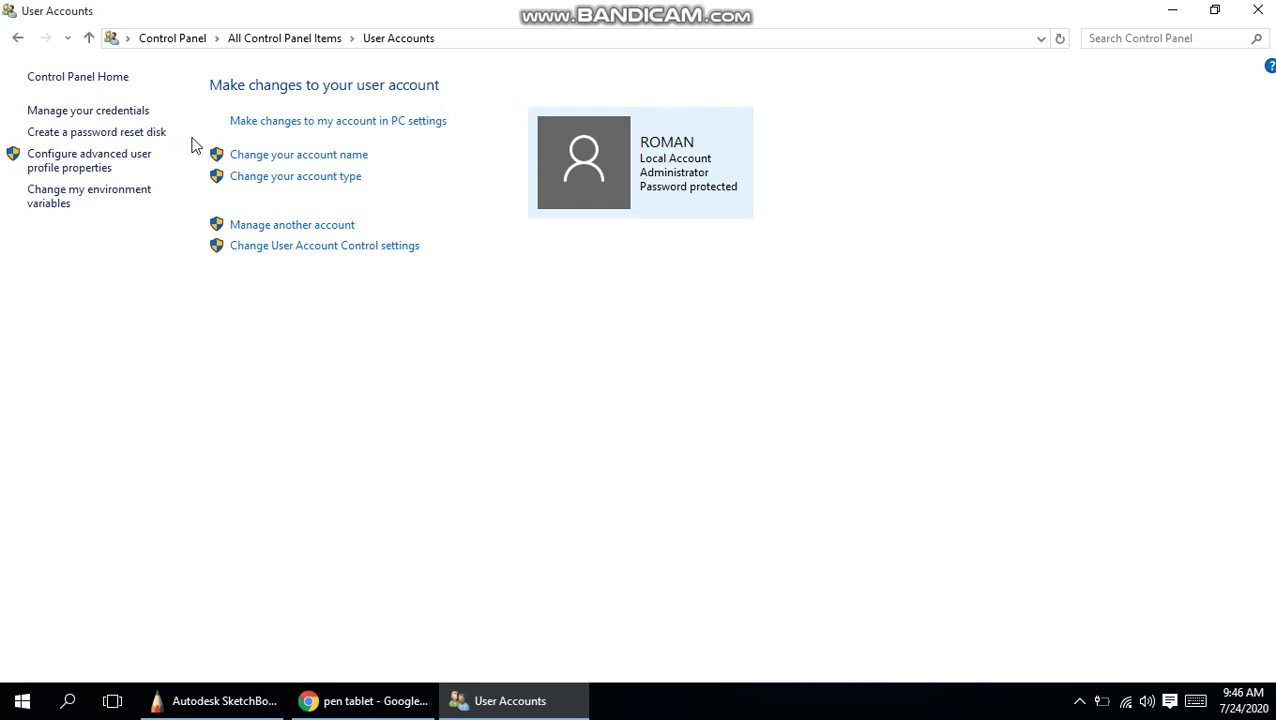
click(316, 226)
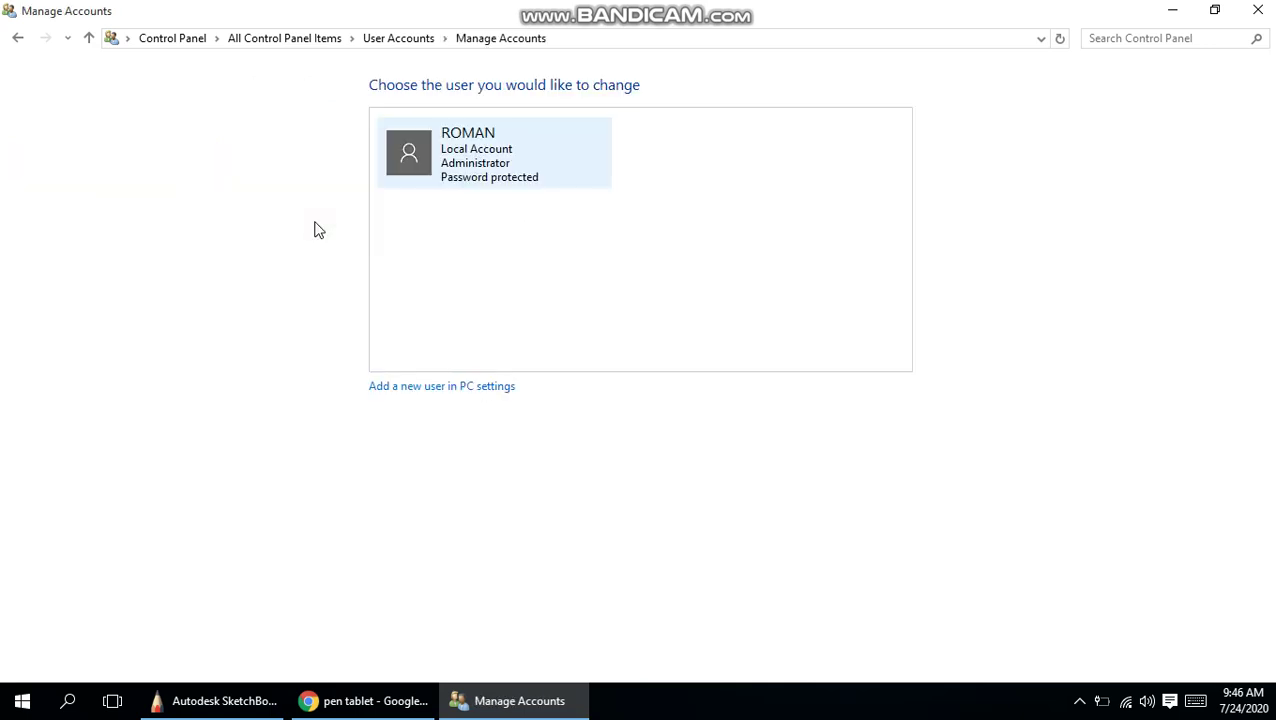
click(17, 40)
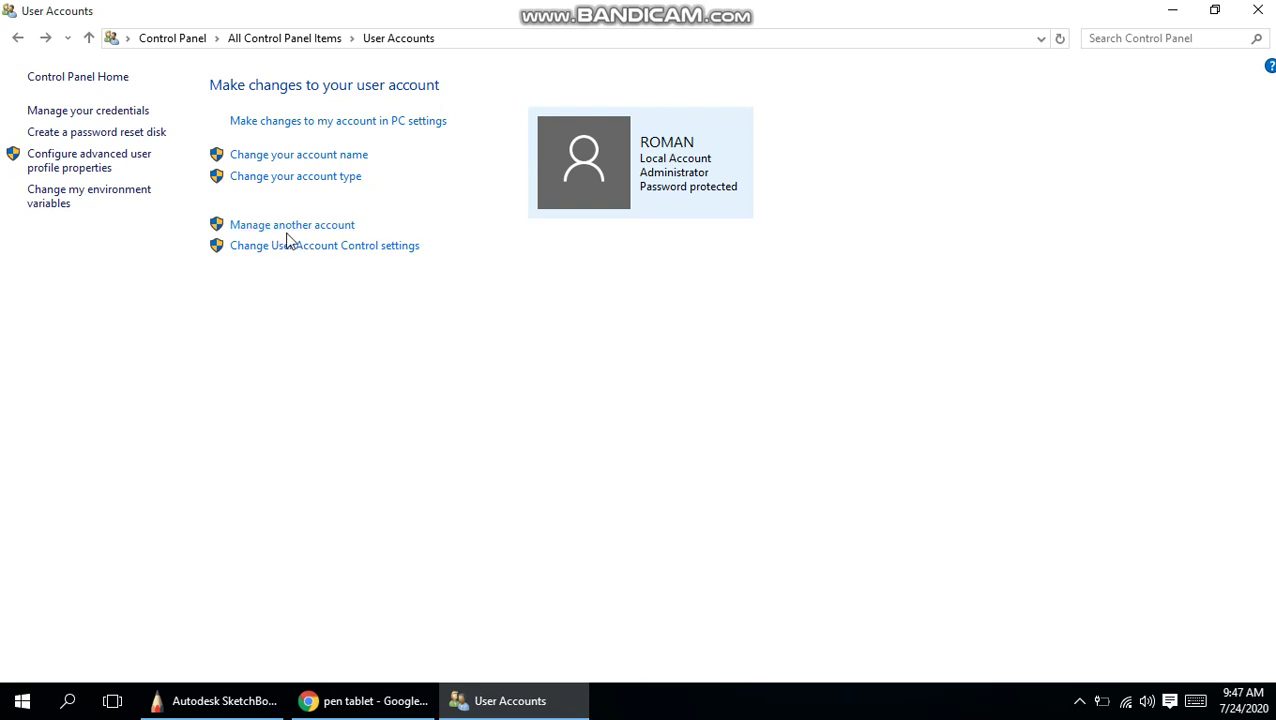
From Manage Accounts, start adding another user to this PC without sign-in information or a Microsoft account
click(288, 230)
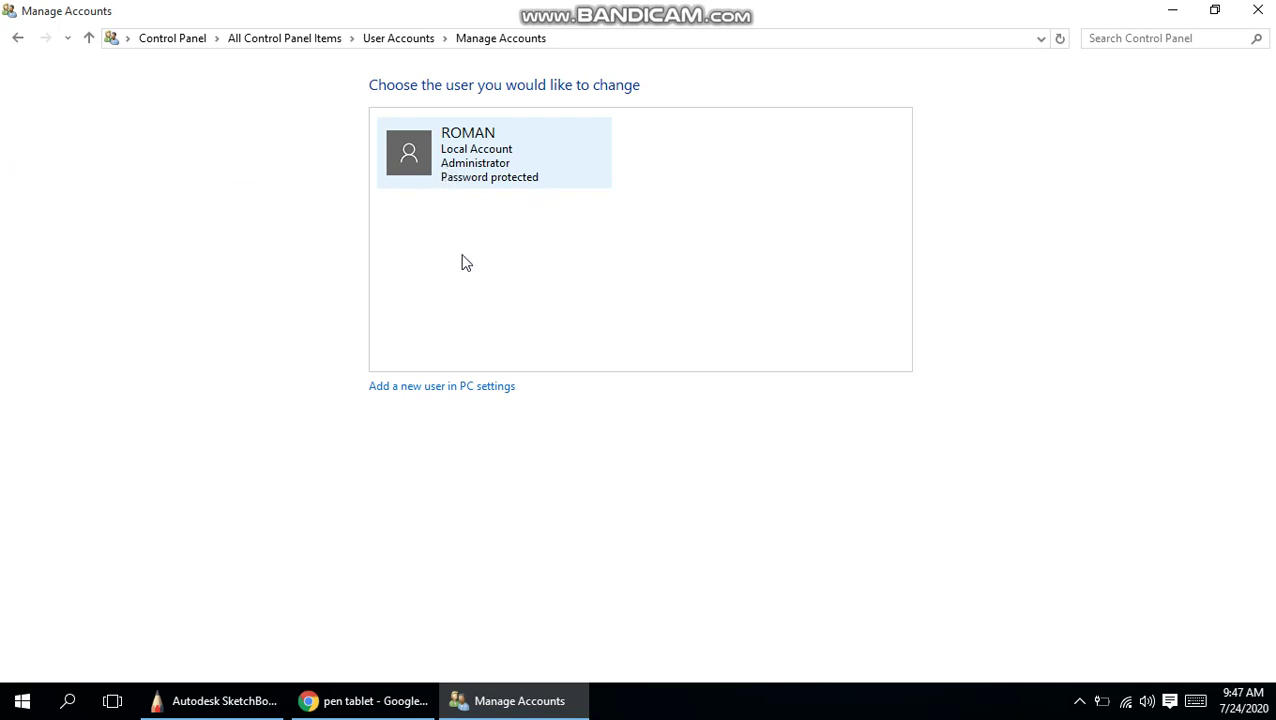
click(424, 394)
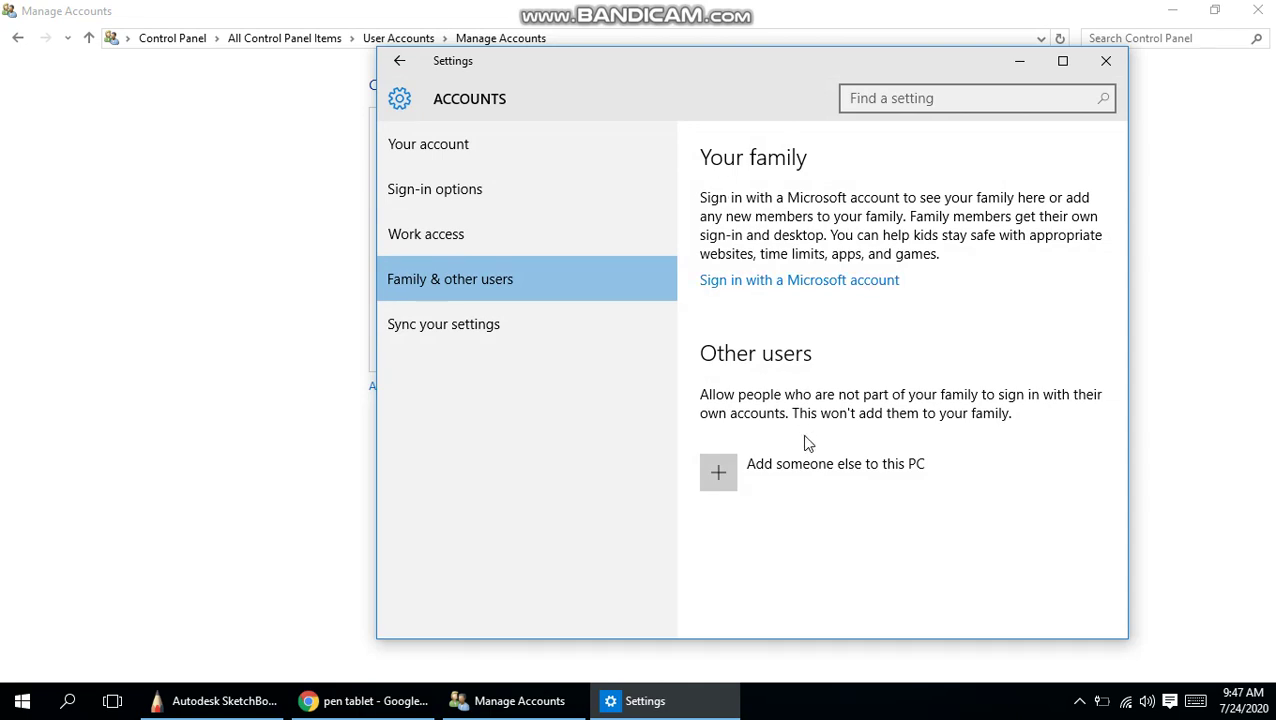
click(733, 477)
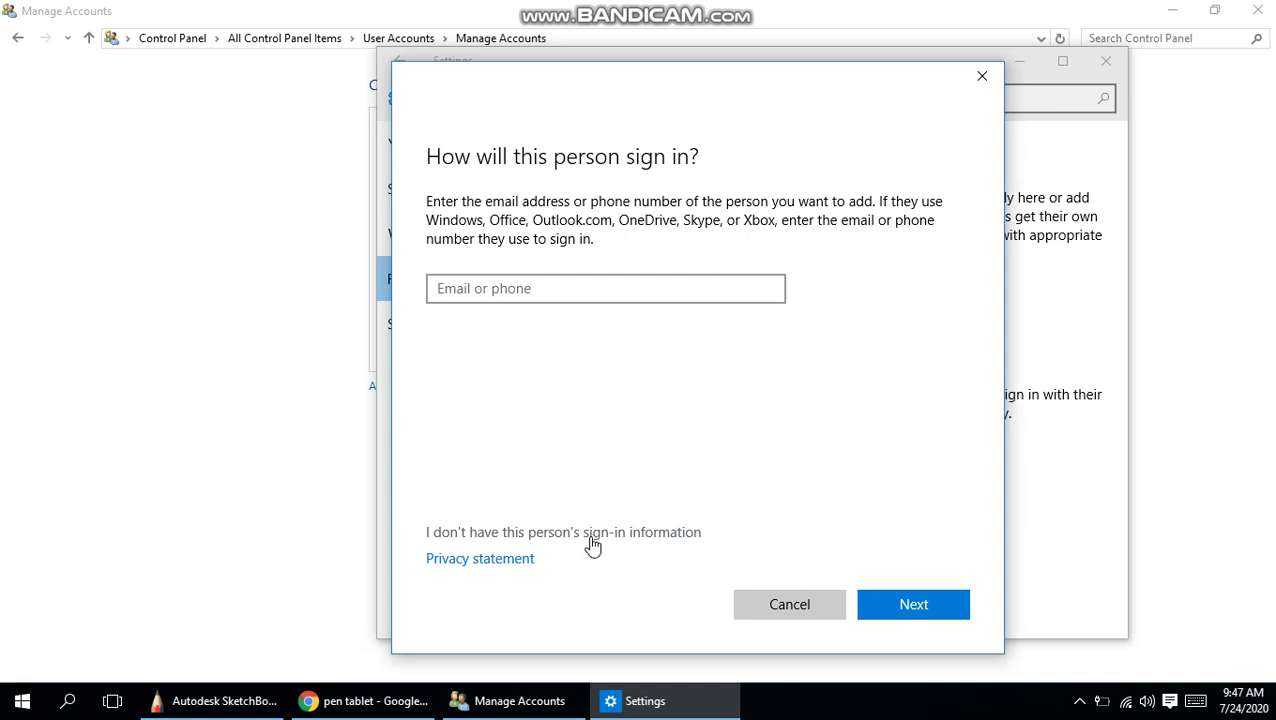
click(863, 614)
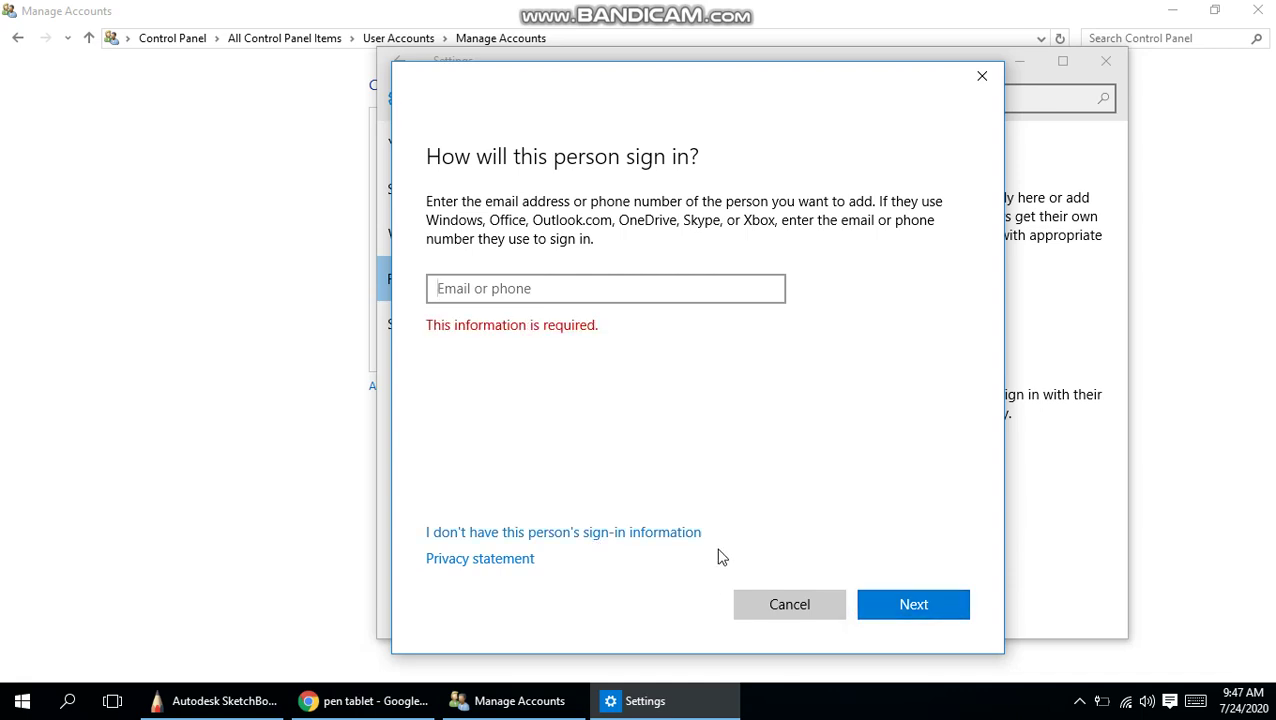
click(609, 536)
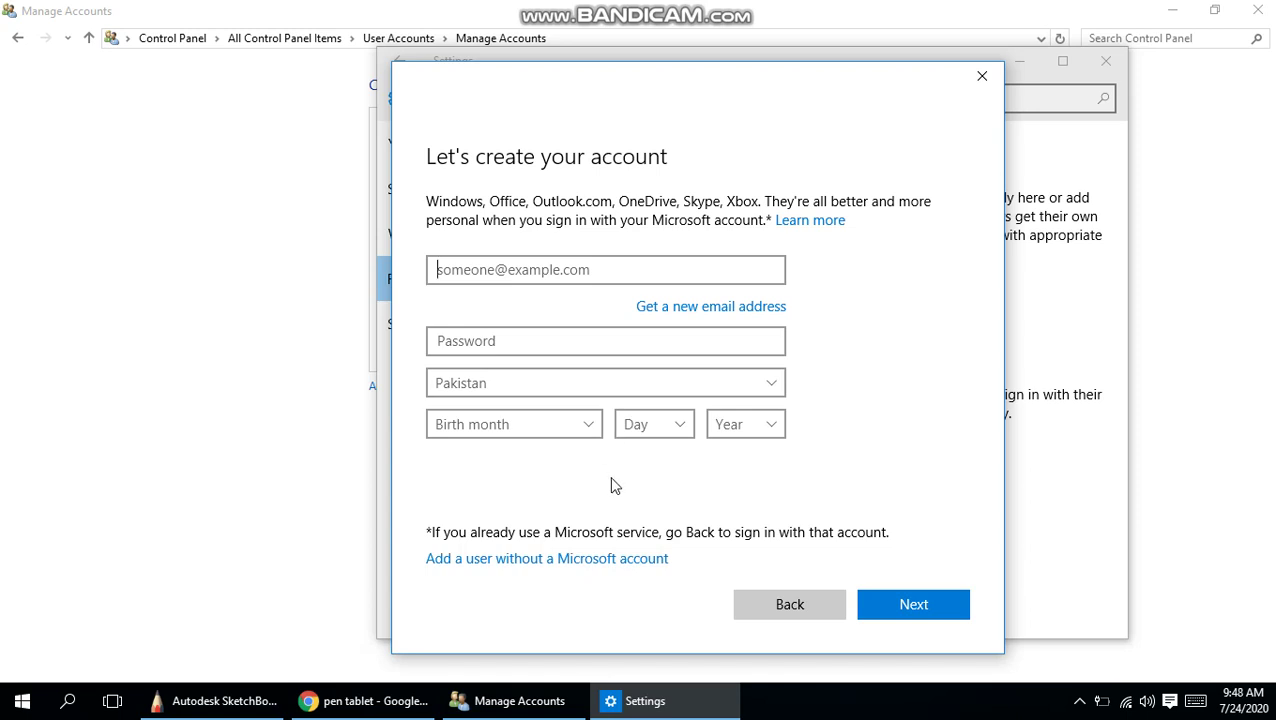
click(557, 560)
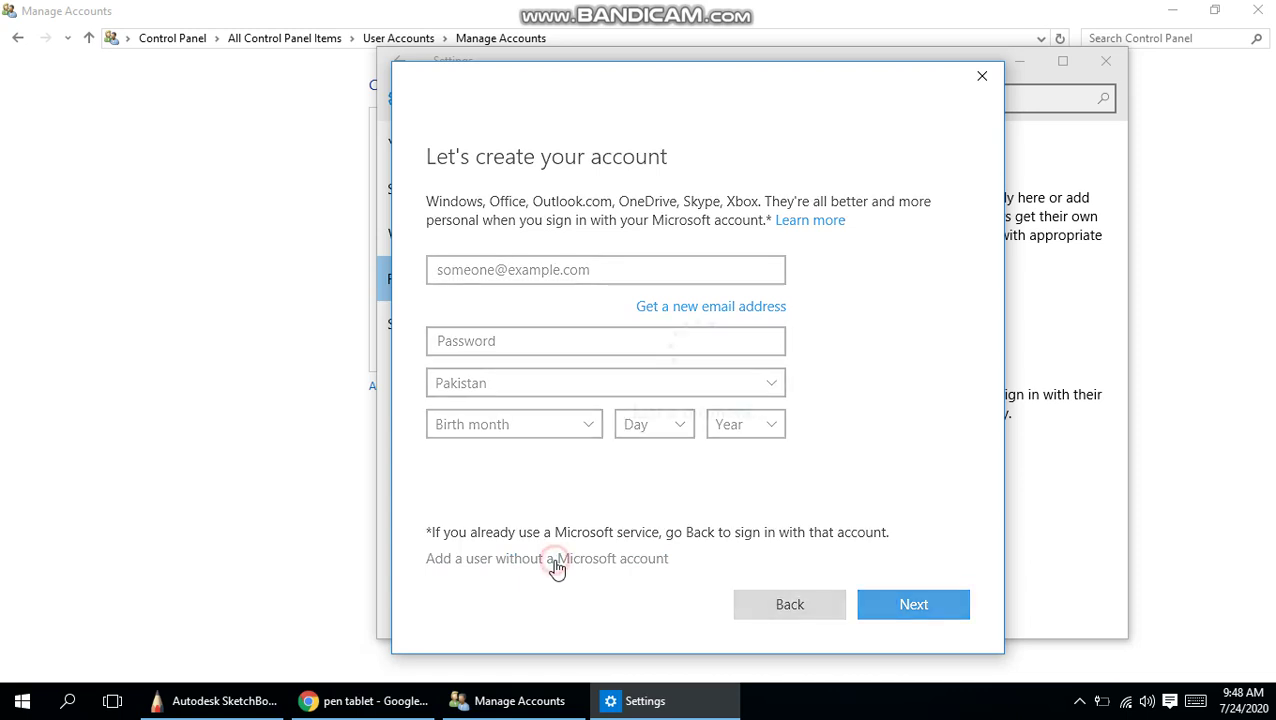
Create the local account by entering the user's name, the password with its confirmation, and a password hint
click(476, 296)
text(bilal)
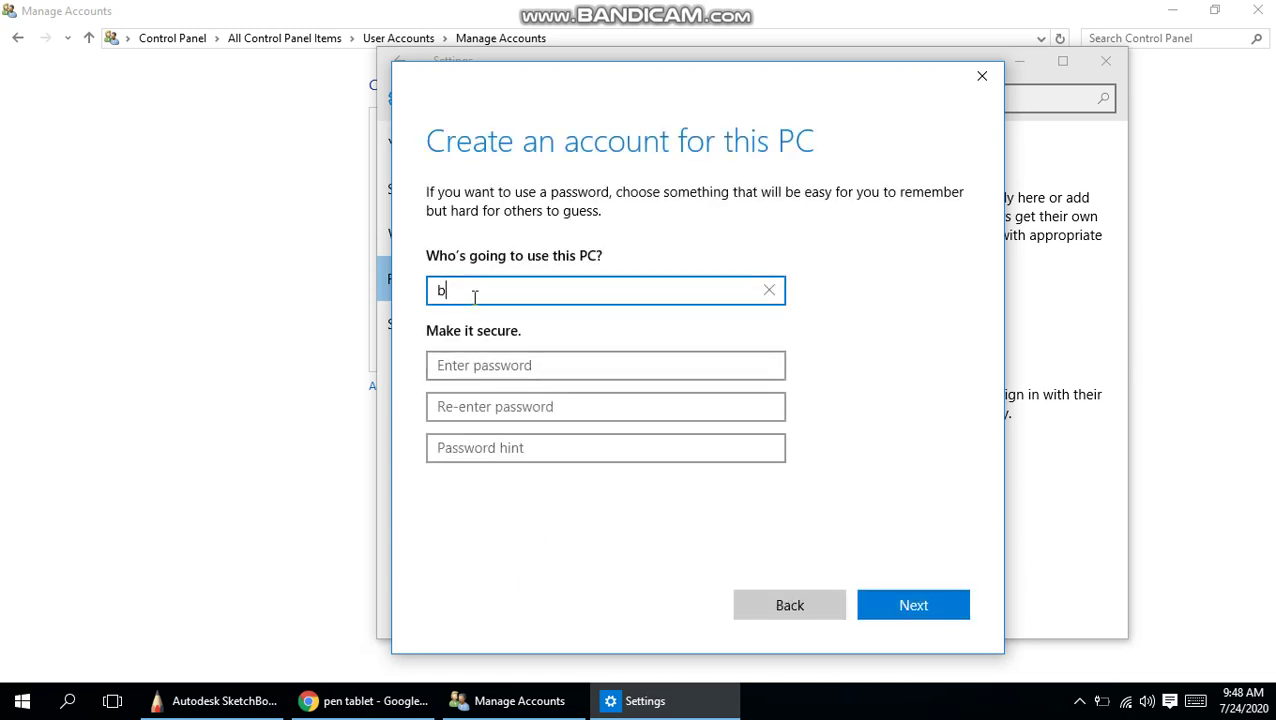
click(510, 366)
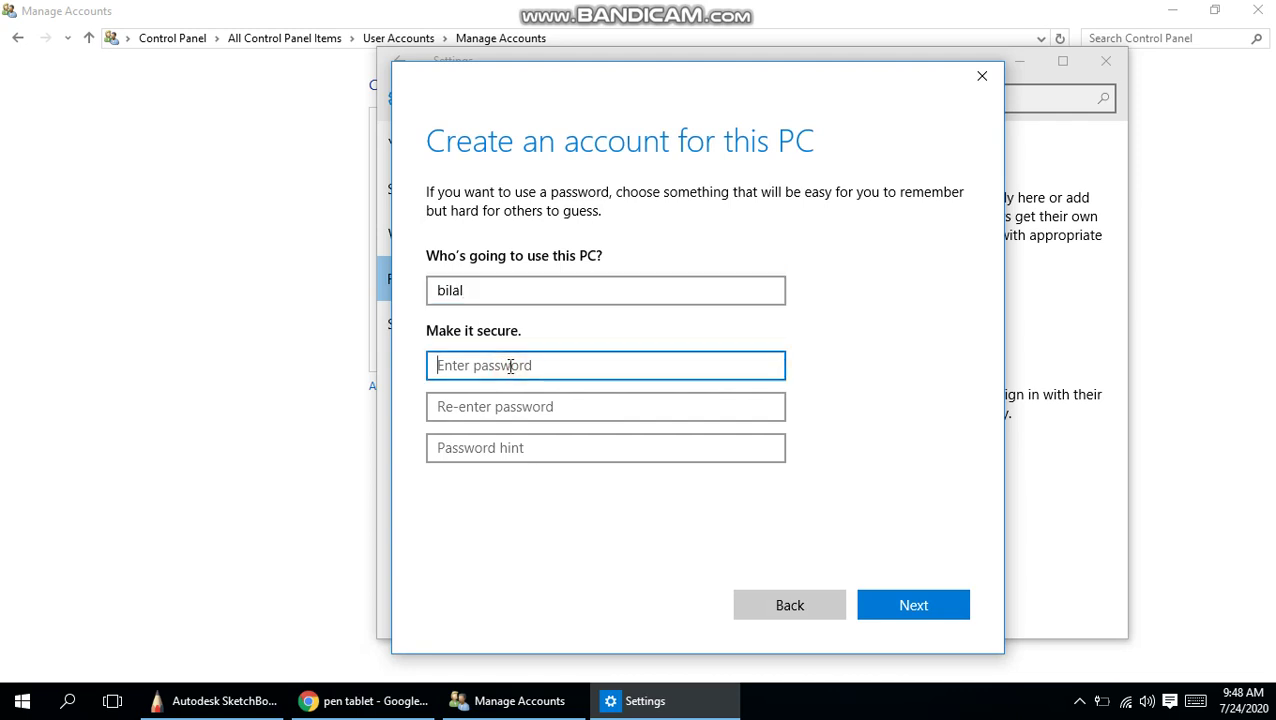
text(******)
click(493, 402)
text(******)
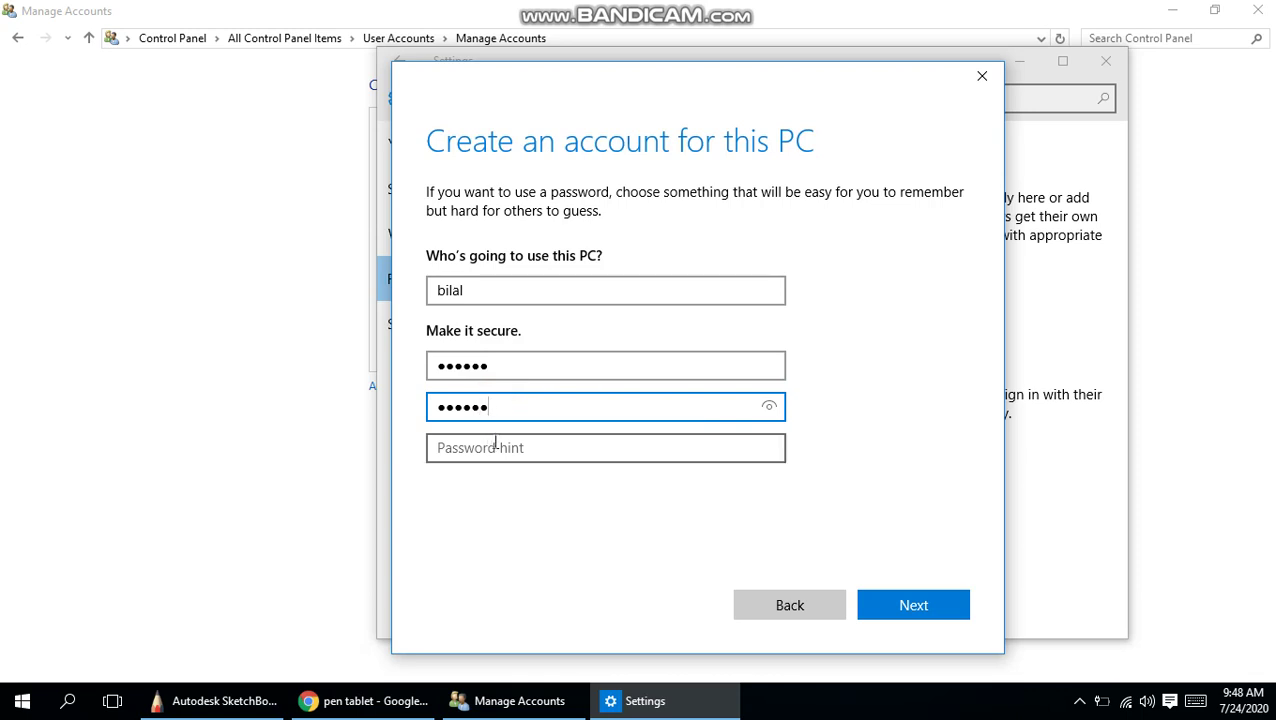
click(895, 605)
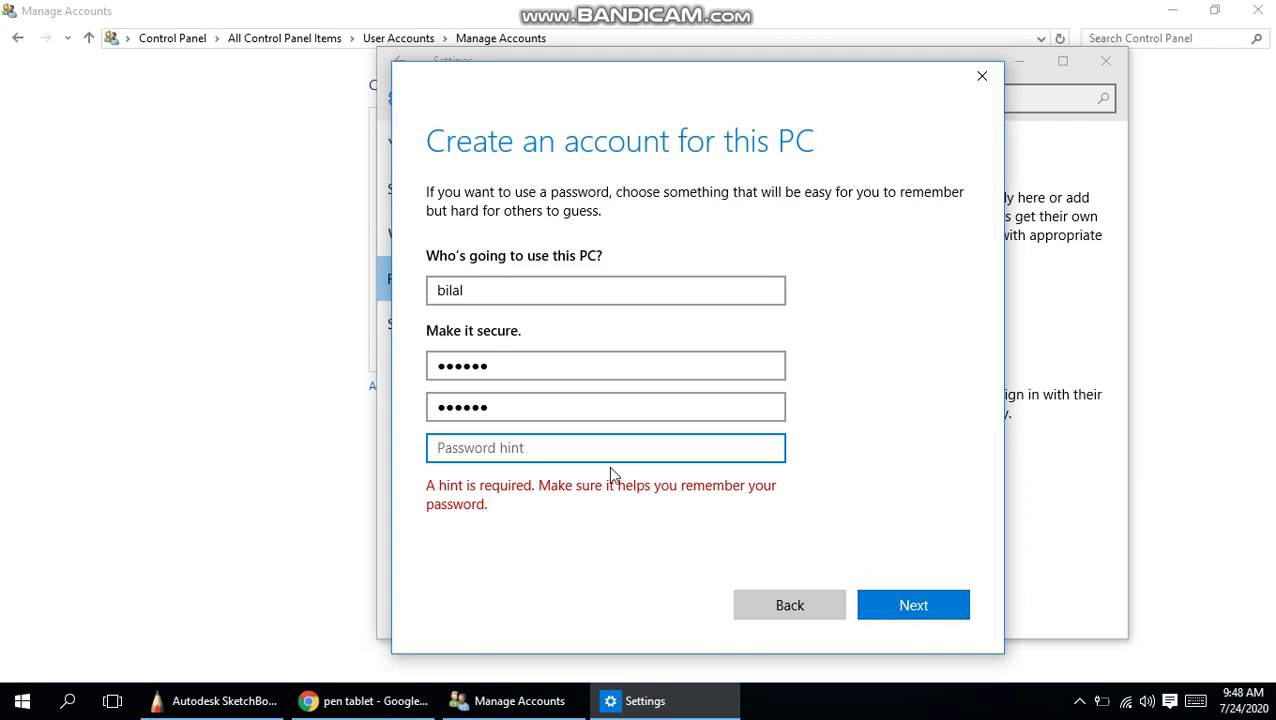
text(bi)
click(874, 598)
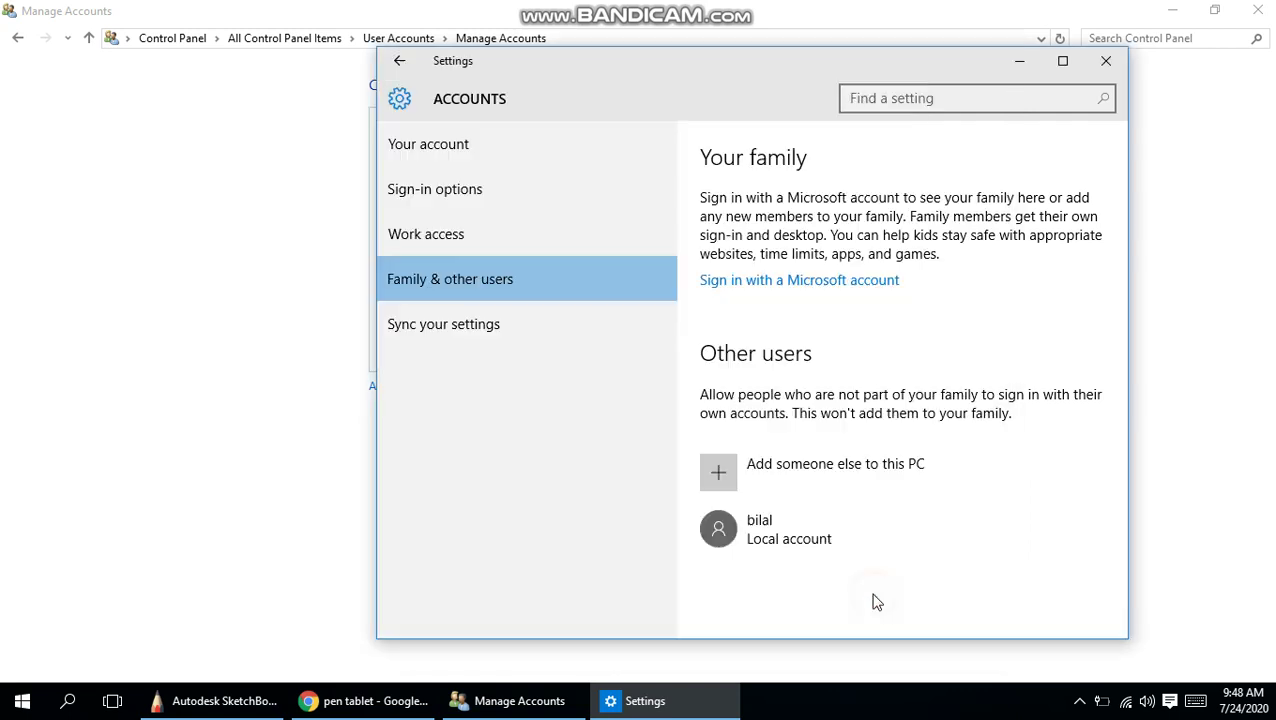
Examine the account type choices available for the new local account under other users, cancelling without applying a change
click(763, 541)
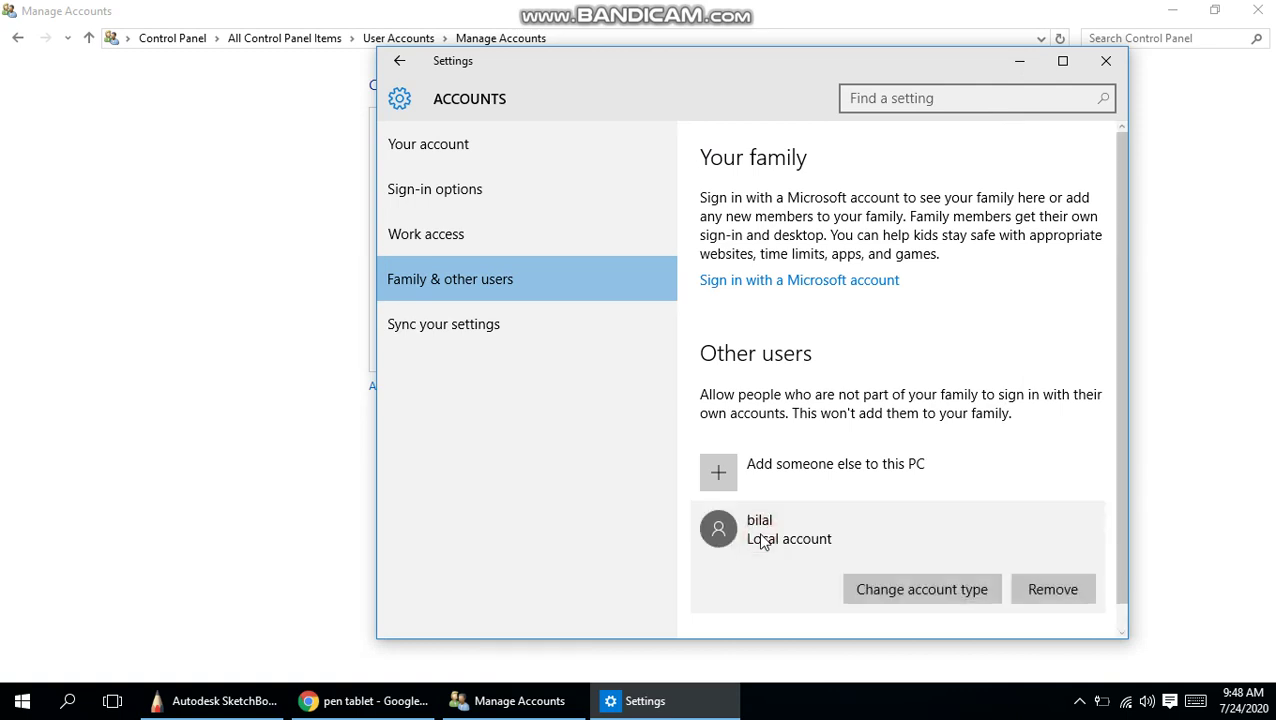
click(891, 603)
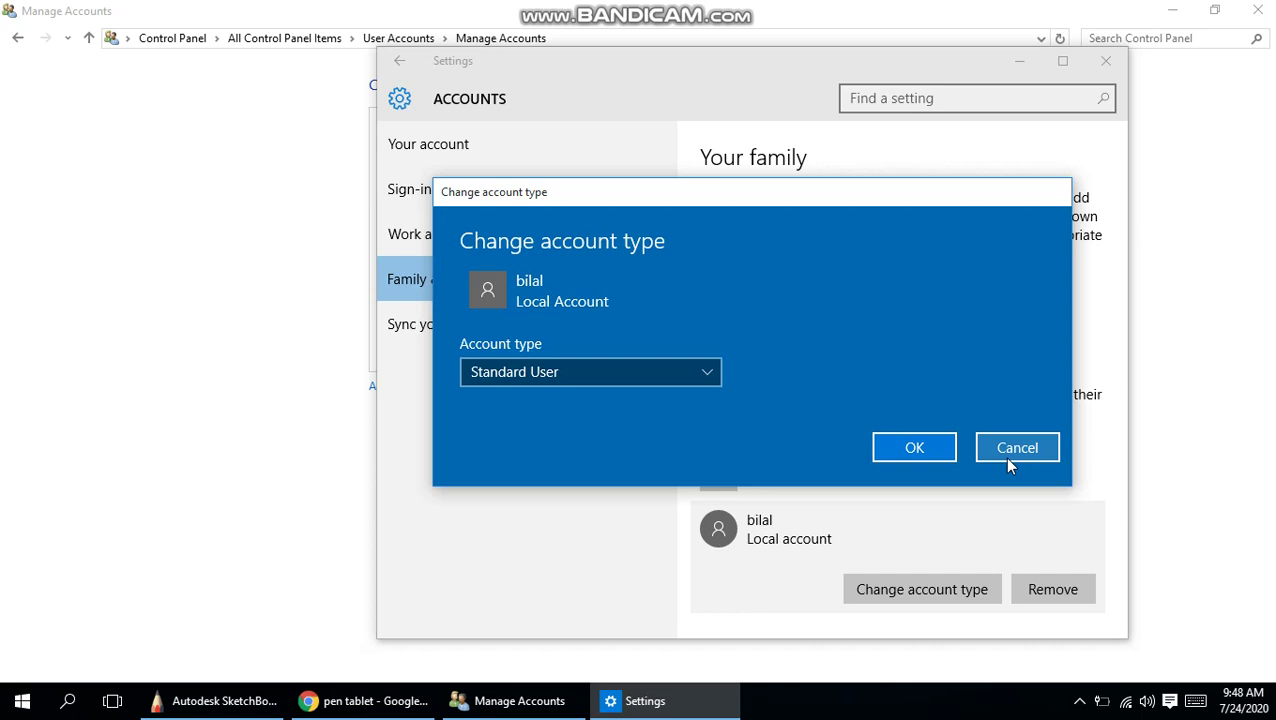
click(707, 374)
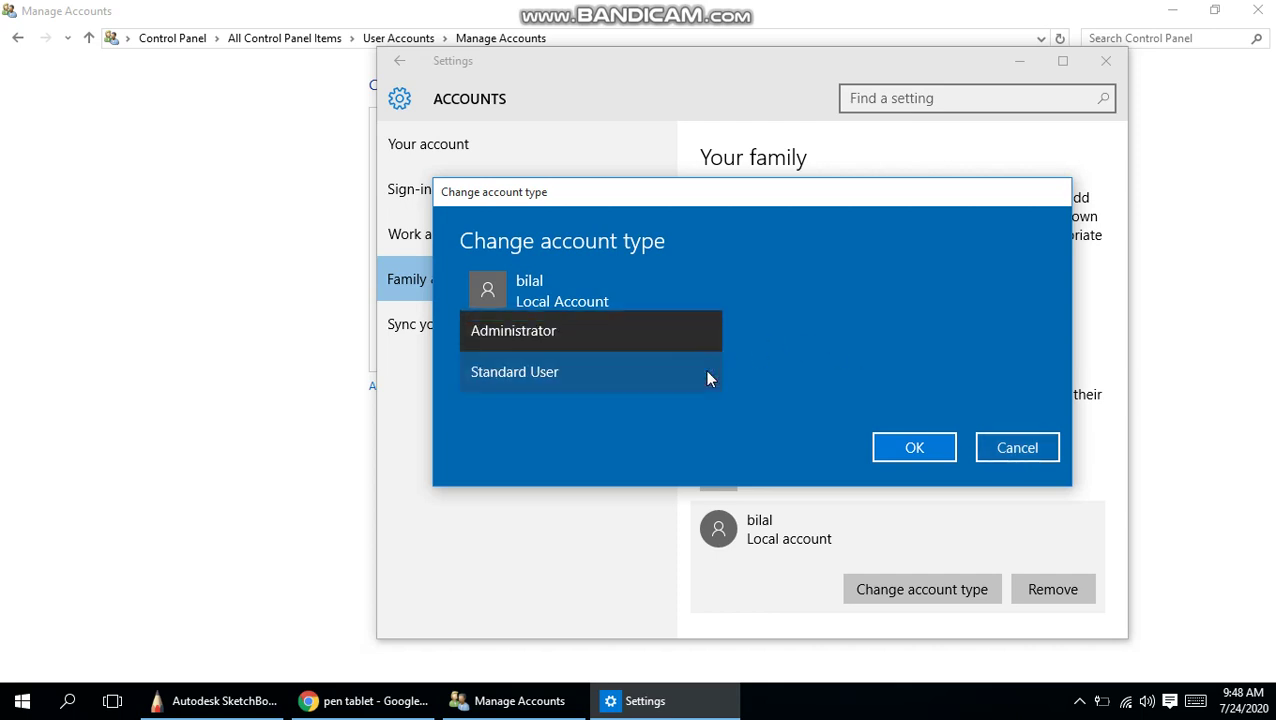
click(707, 377)
click(707, 377)
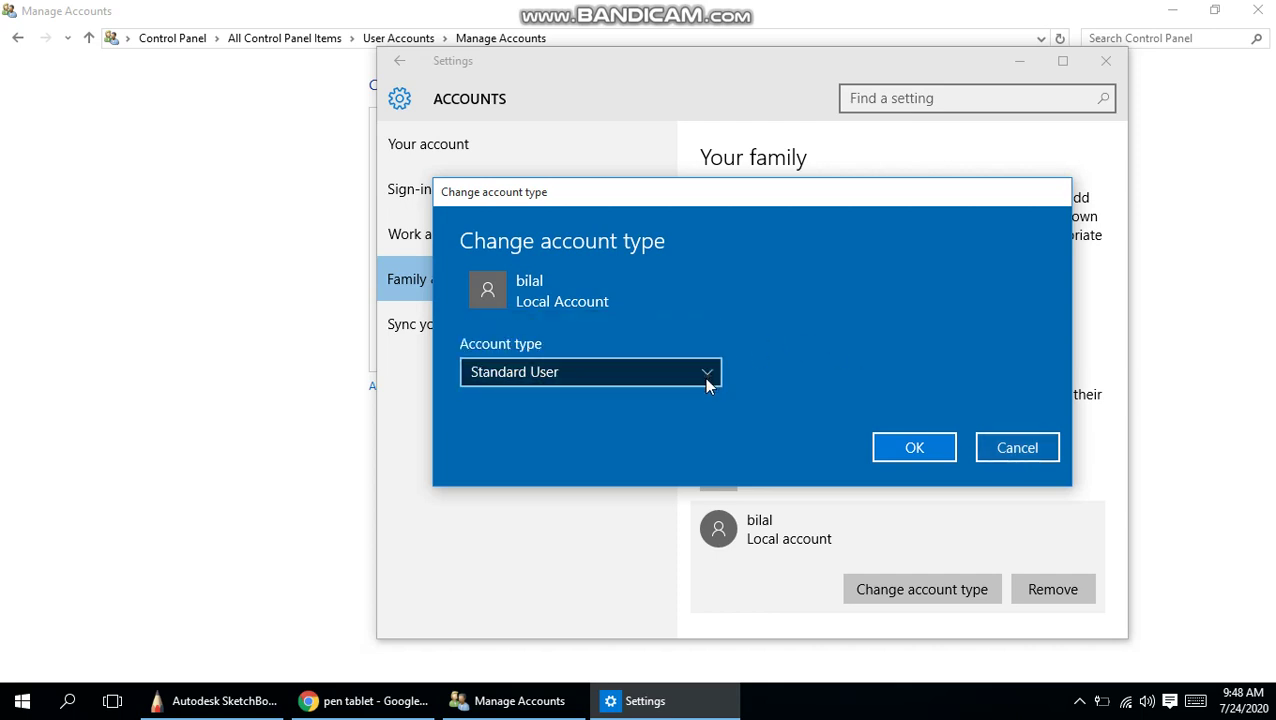
click(997, 452)
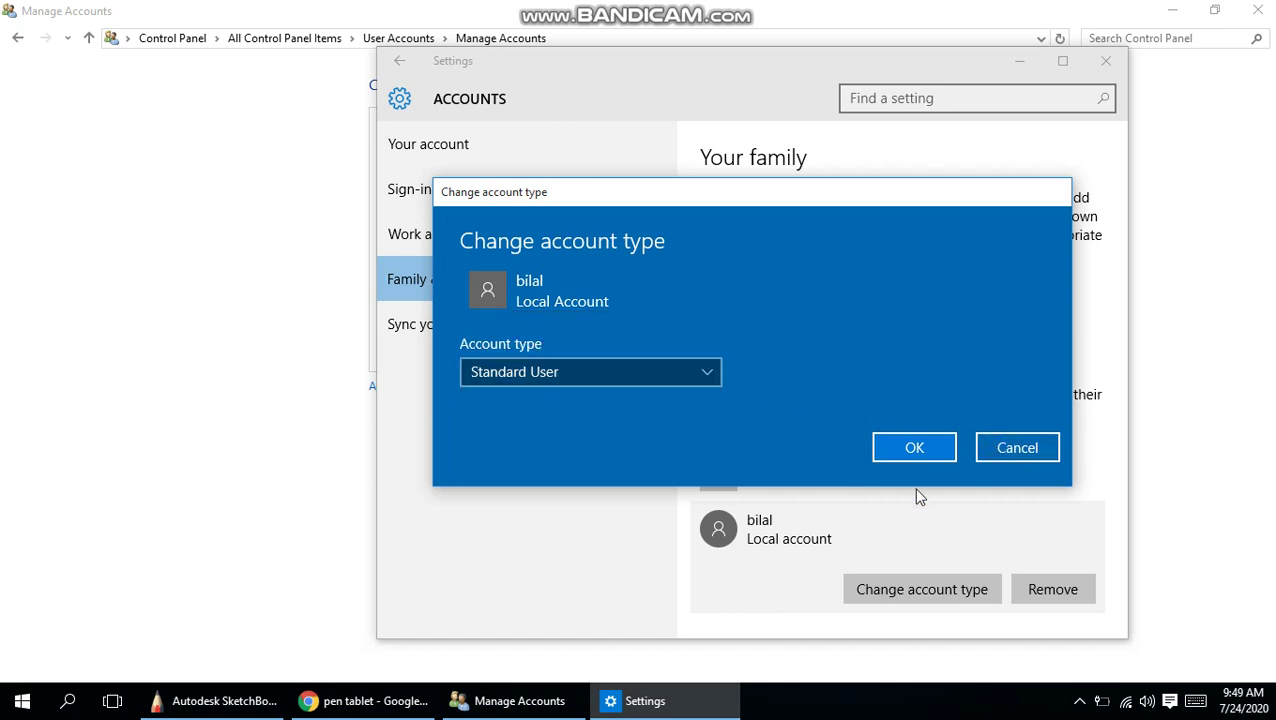
click(1030, 448)
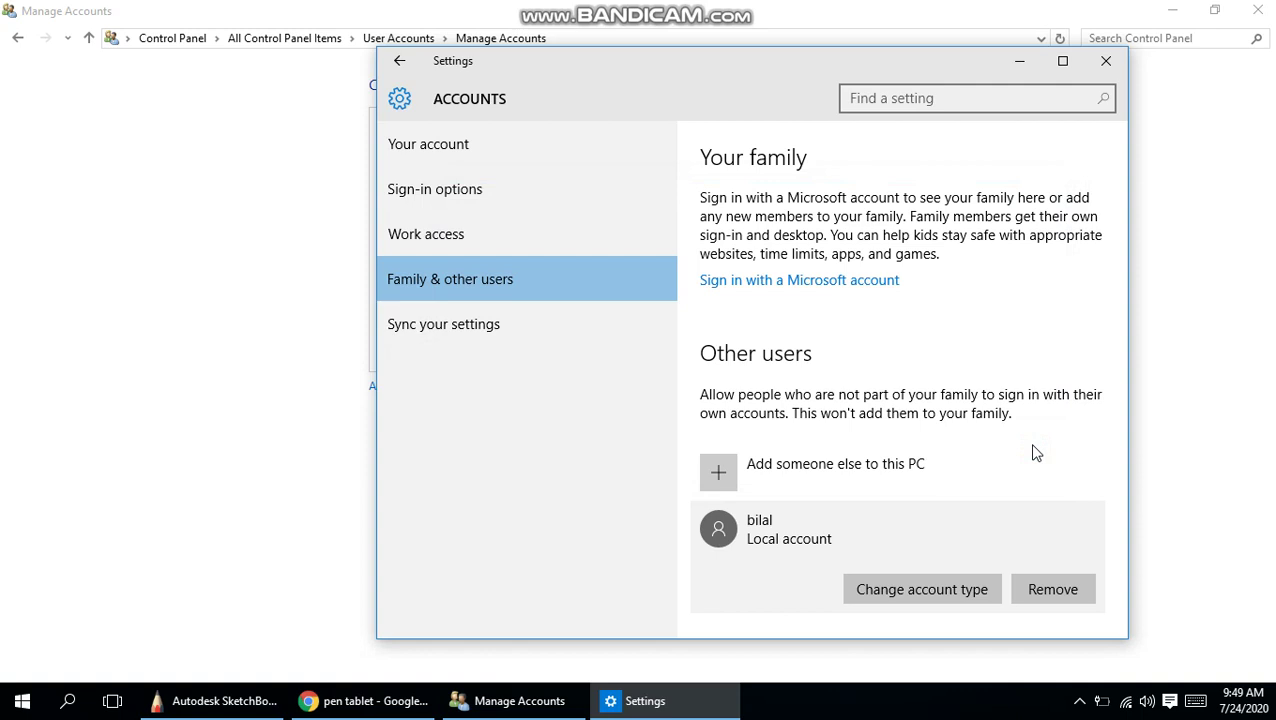
click(826, 534)
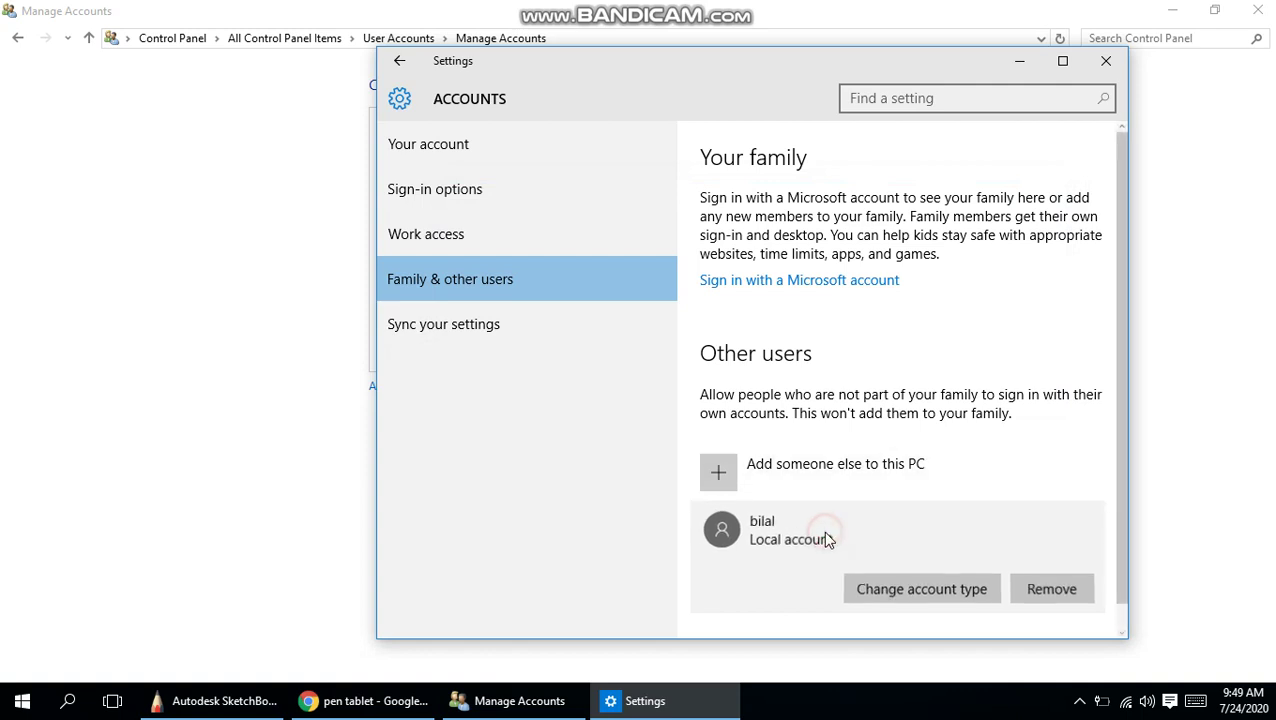
click(883, 594)
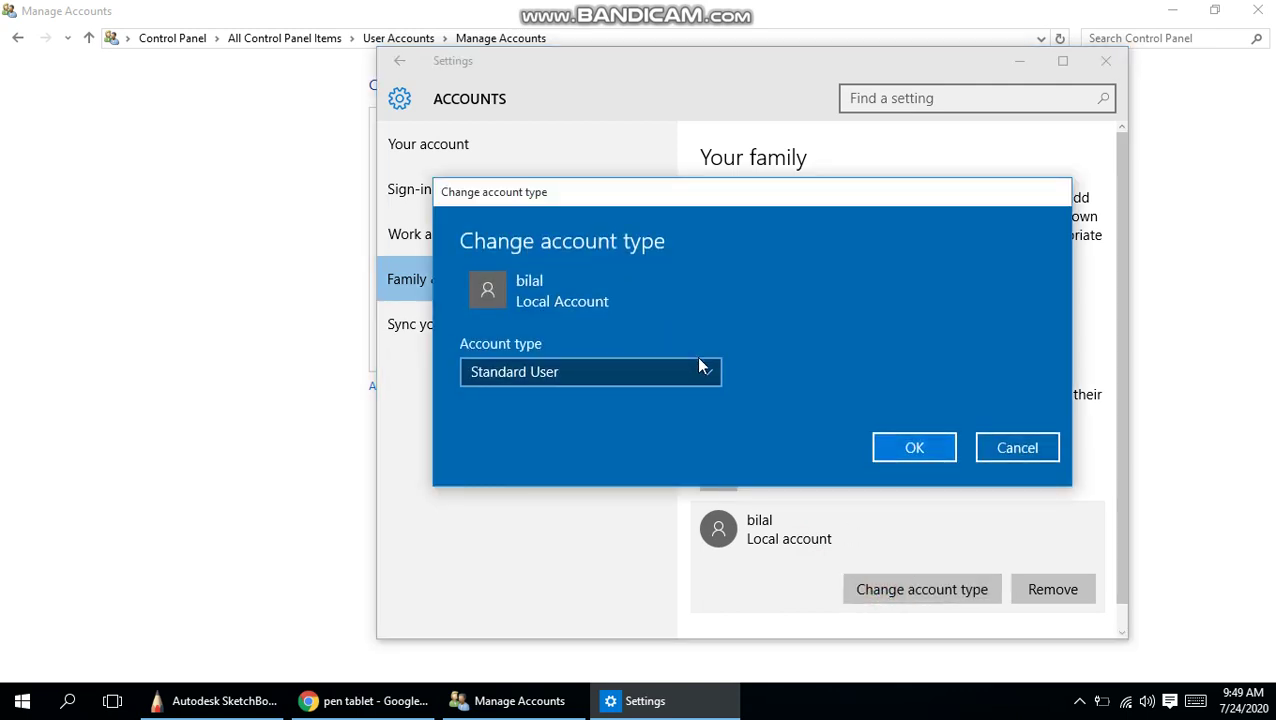
click(1013, 455)
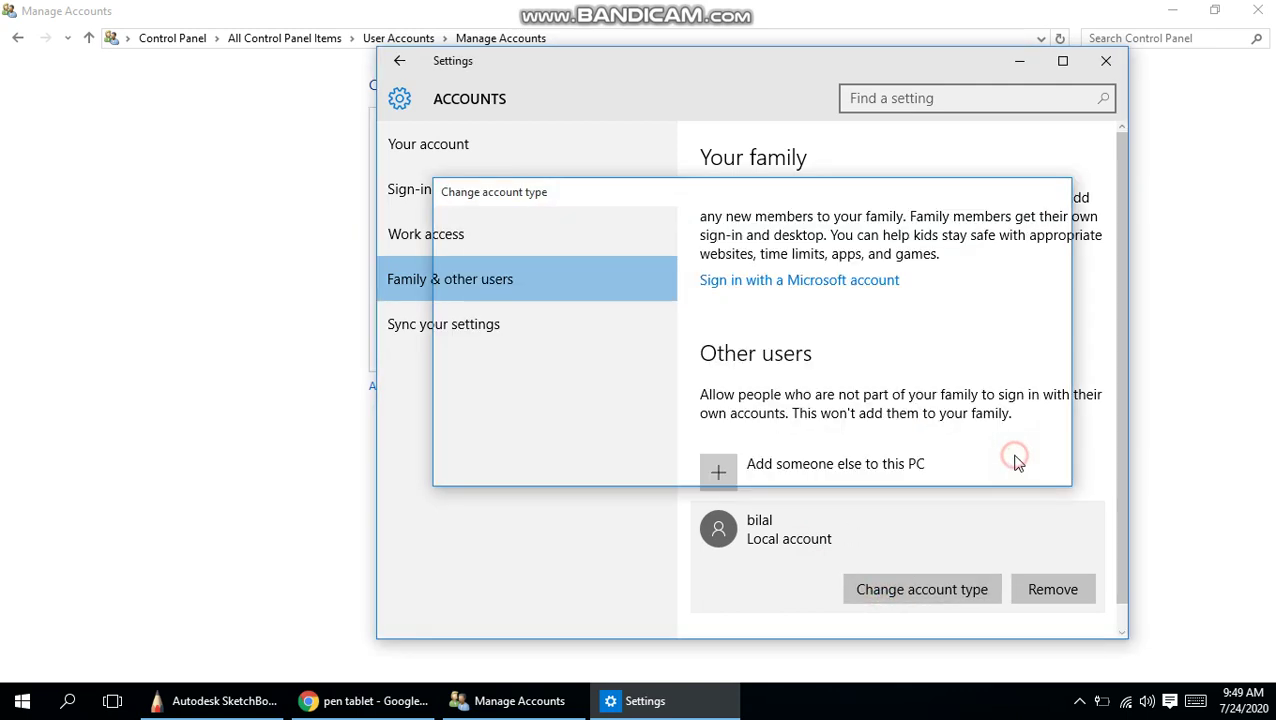
Remove the new local account together with its data, and close the Settings window
click(1047, 590)
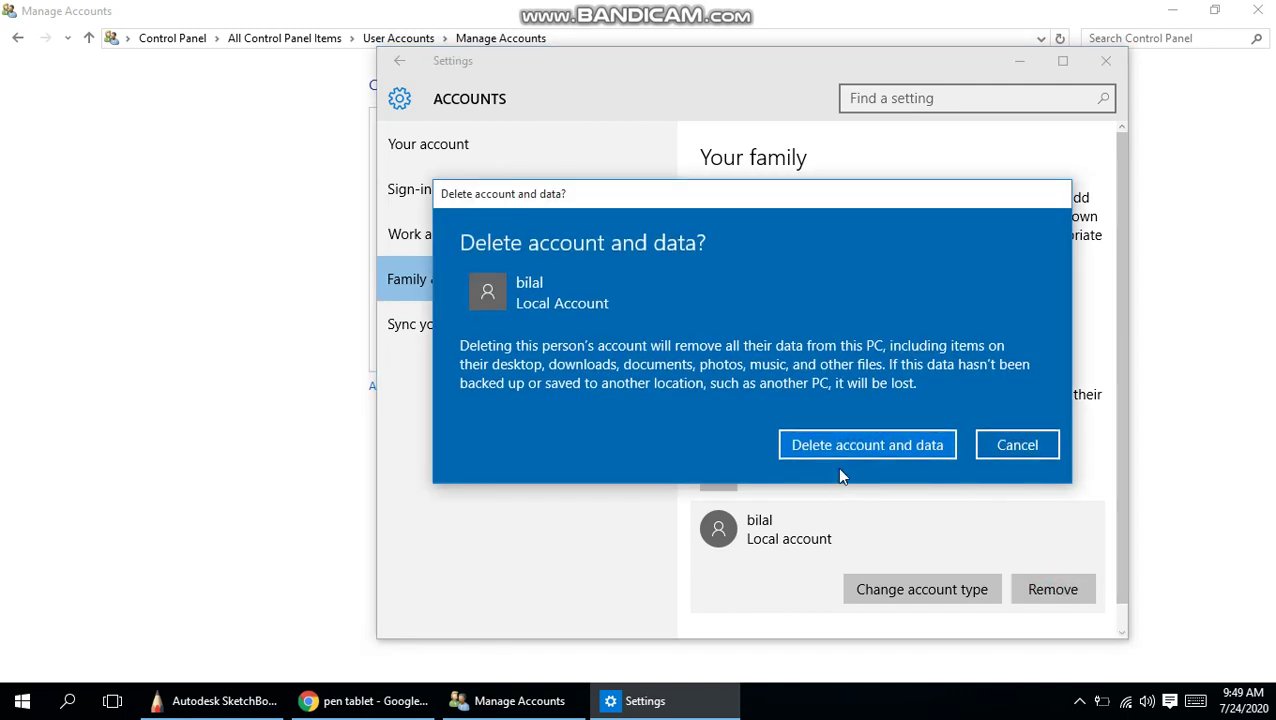
click(843, 445)
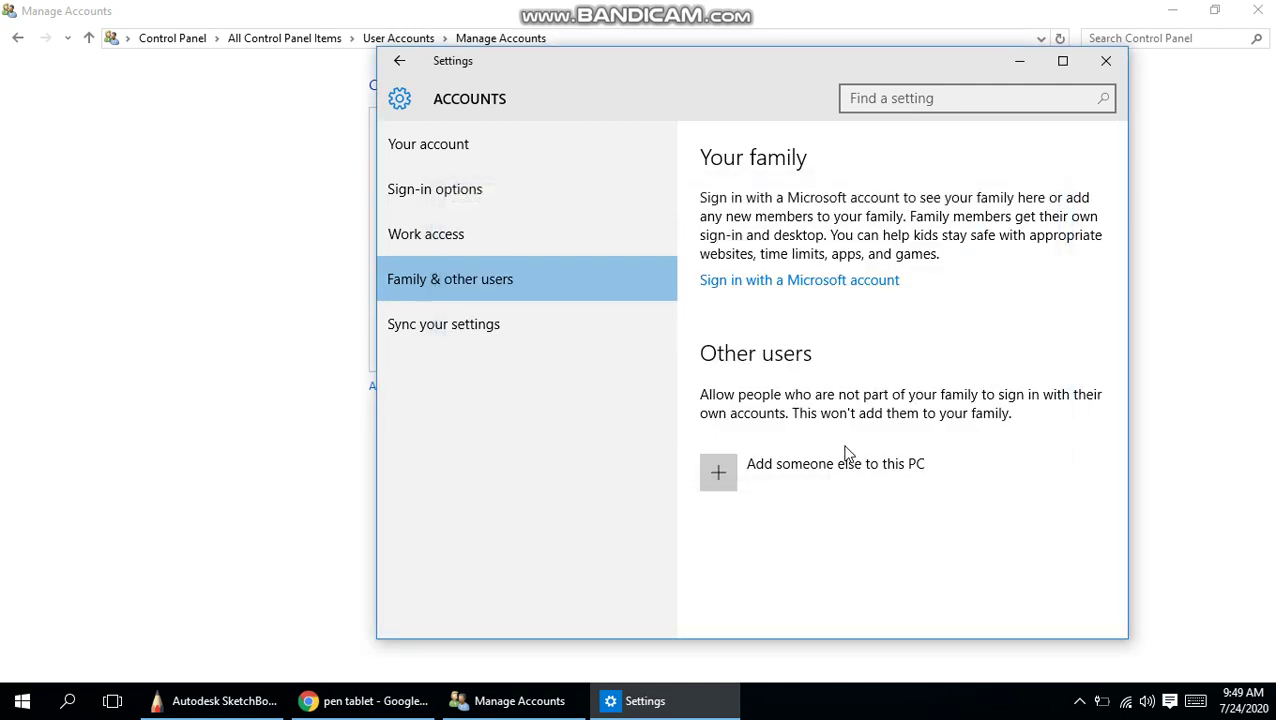
click(1110, 60)
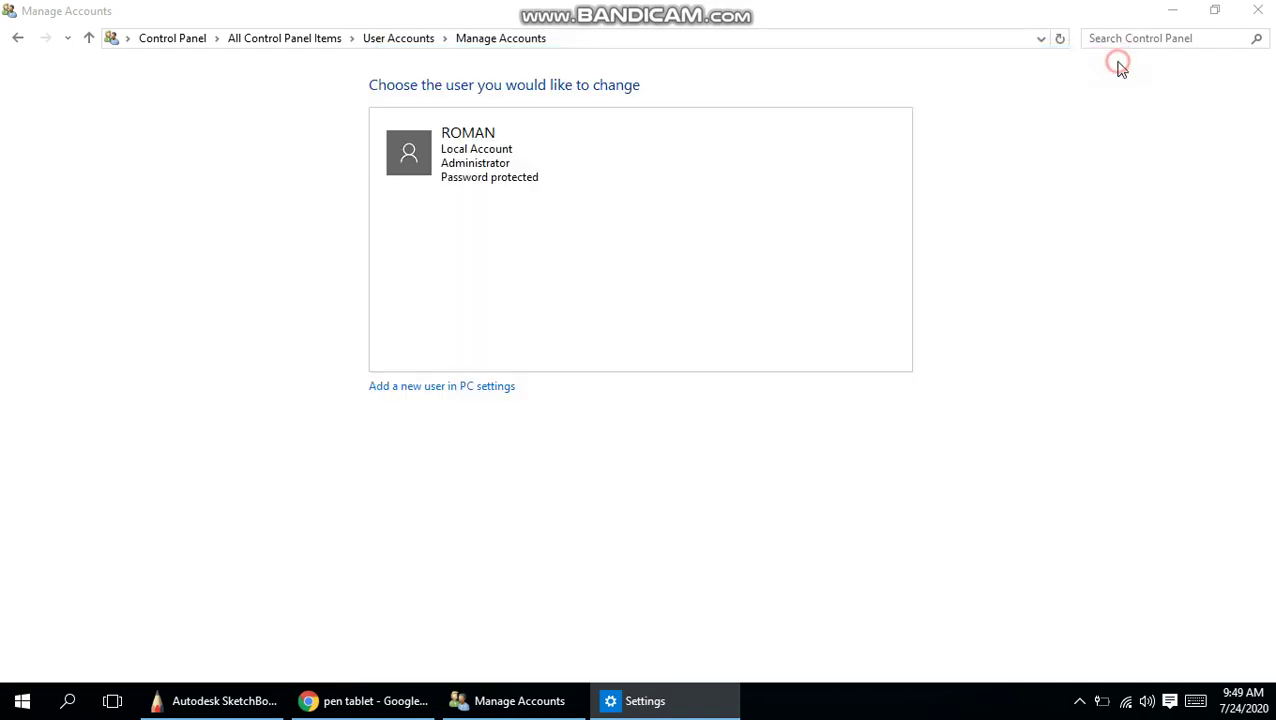